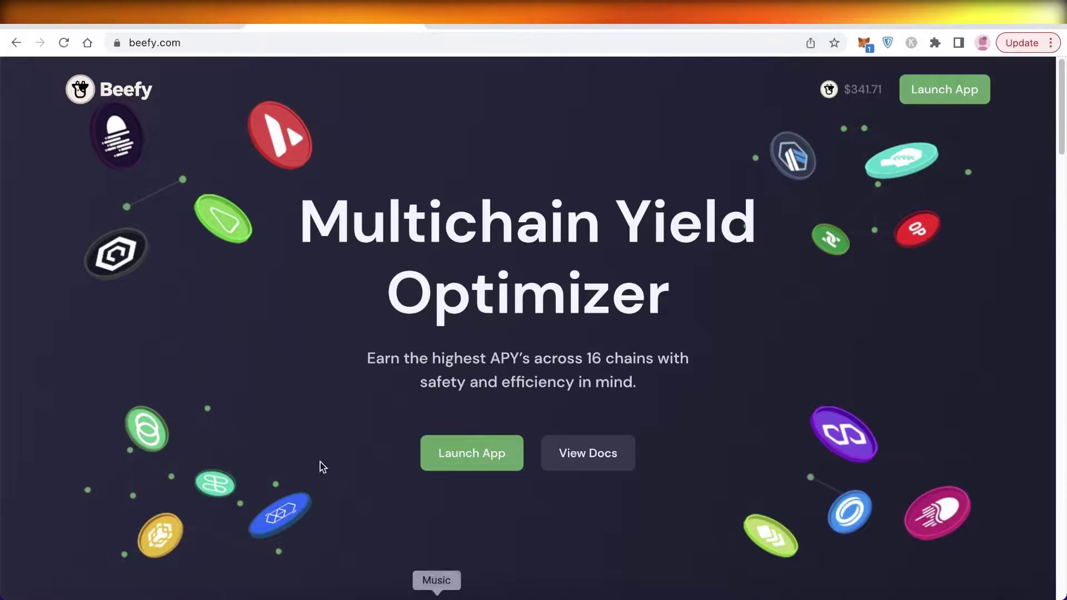
# Browse the landing page, open the full Beefy news list, then return home.
pyautogui.scroll(-8, 765, 290)
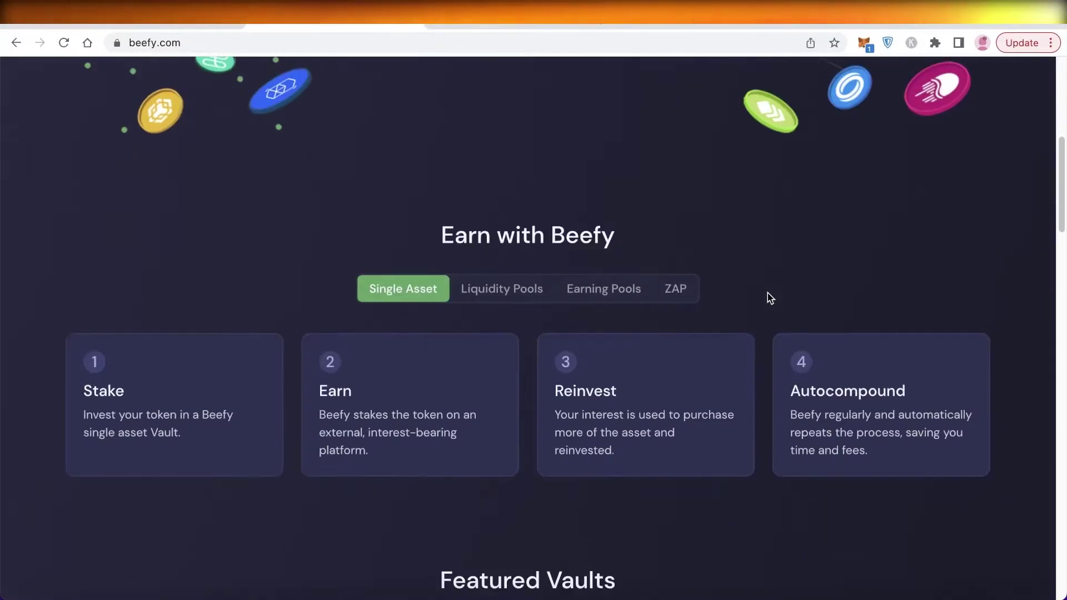
pyautogui.scroll(8, 768, 297)
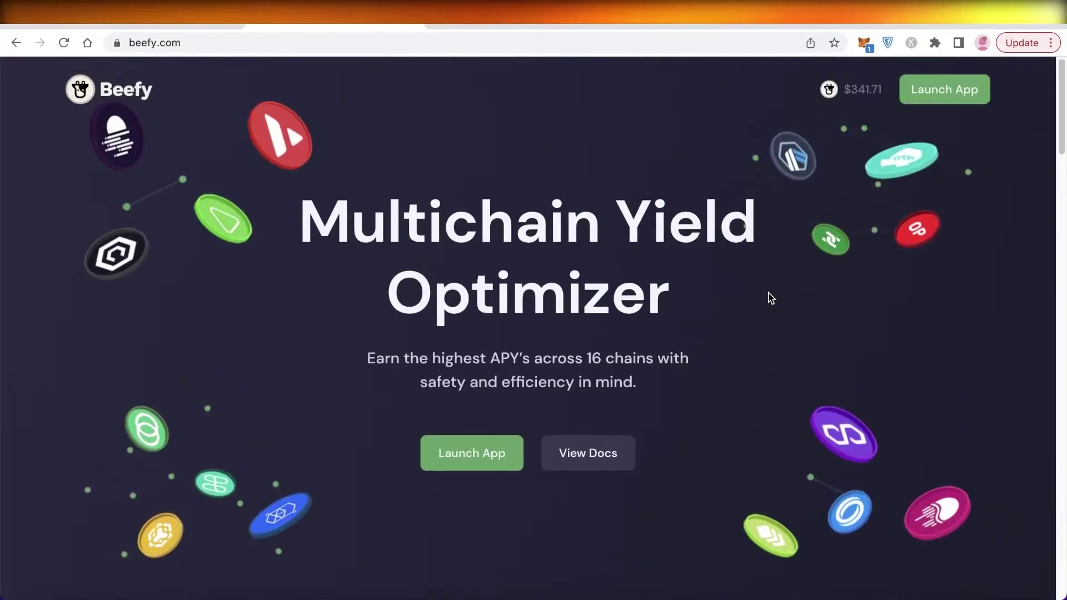
pyautogui.scroll(-10, 770, 298)
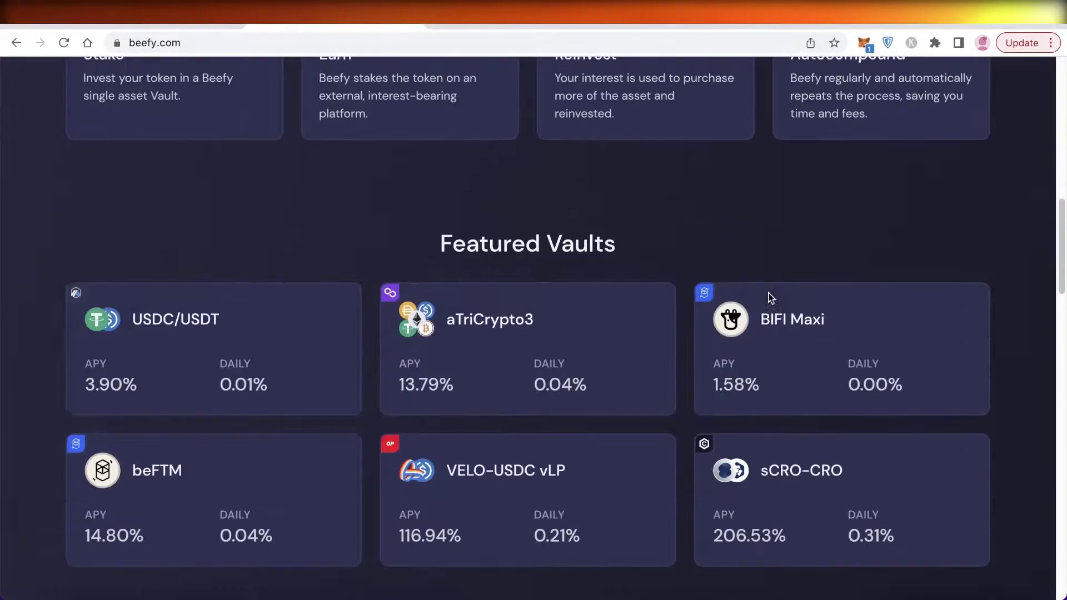
pyautogui.scroll(-15, 770, 298)
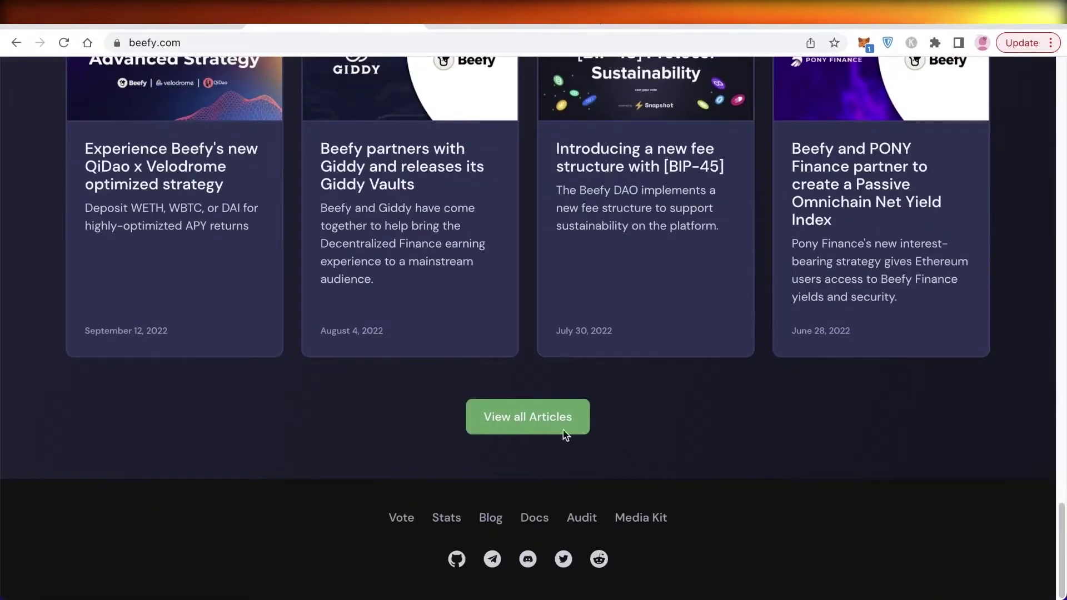
pyautogui.click(563, 430)
pyautogui.click(16, 43)
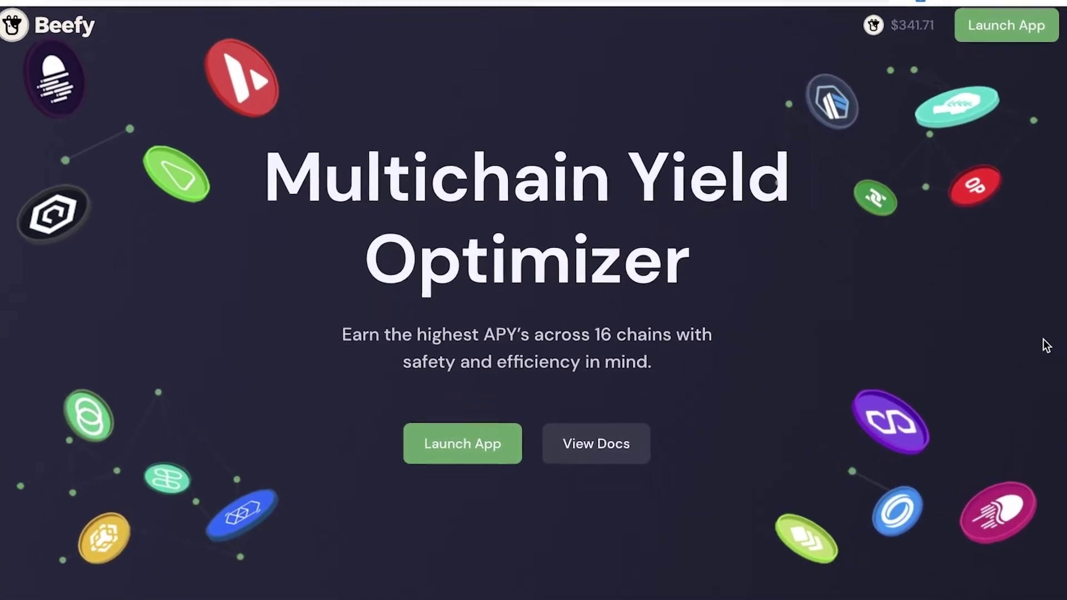
# Scroll down to Earn with Beefy's four Single Asset steps above Featured Vaults.
pyautogui.scroll(-1, 1050, 344)
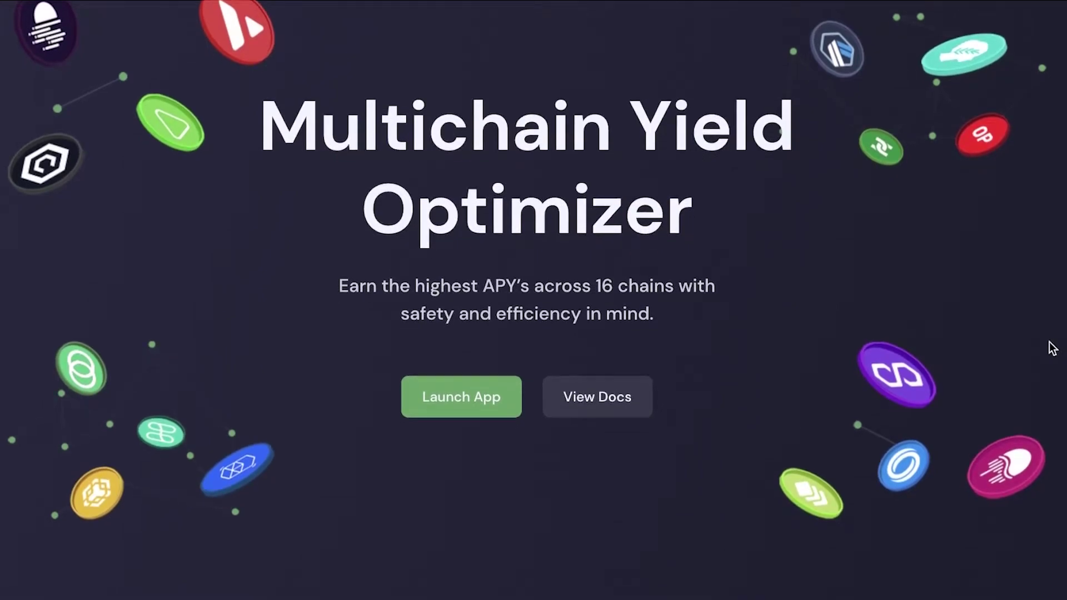
pyautogui.scroll(-1, 1052, 350)
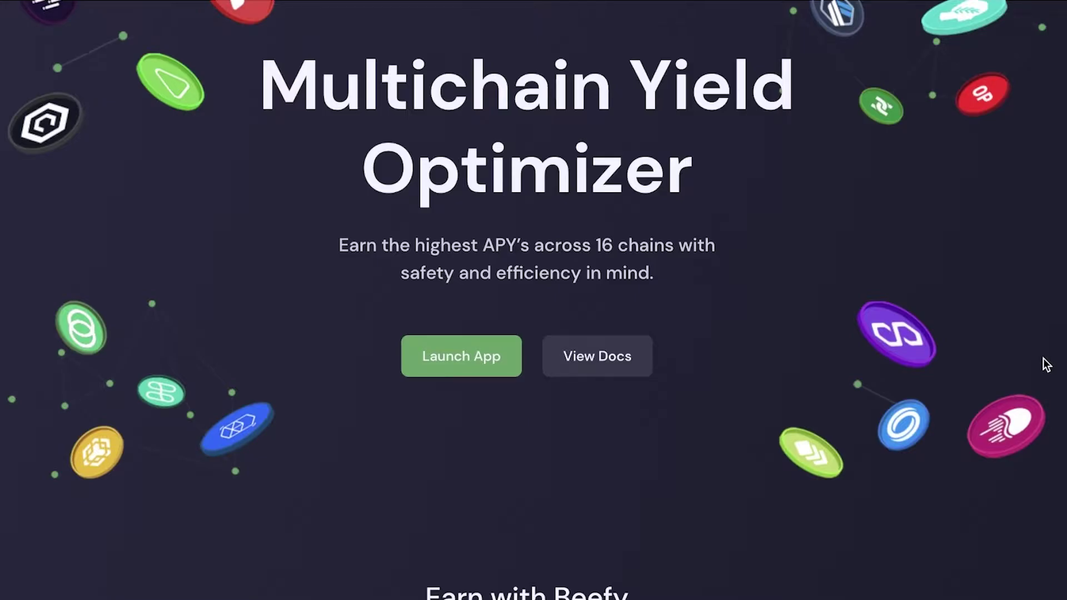
pyautogui.scroll(-2, 1026, 376)
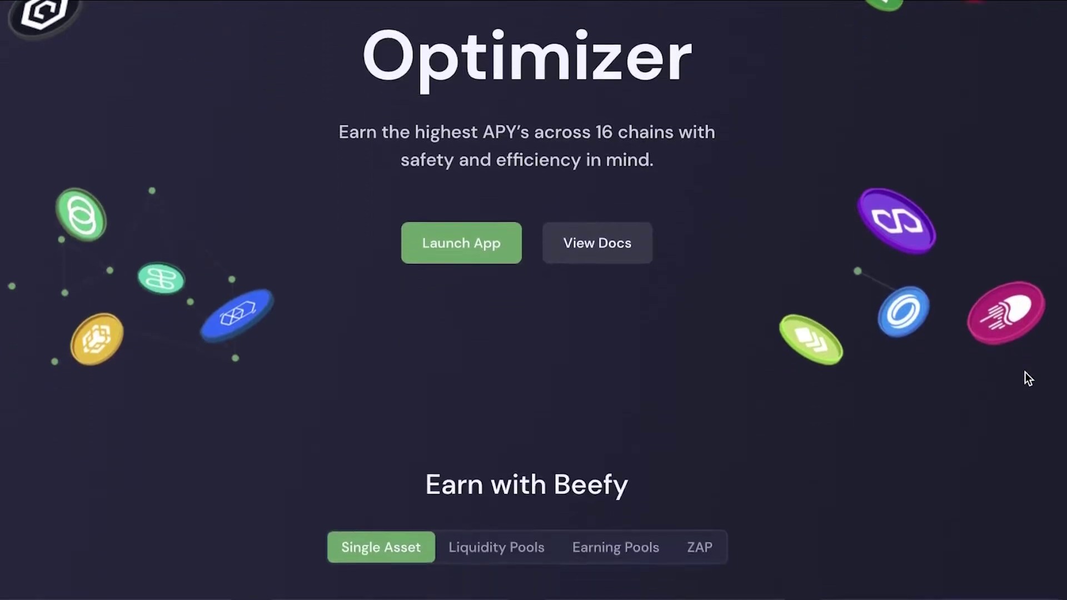
pyautogui.scroll(-3, 1027, 376)
pyautogui.scroll(-5, 1021, 376)
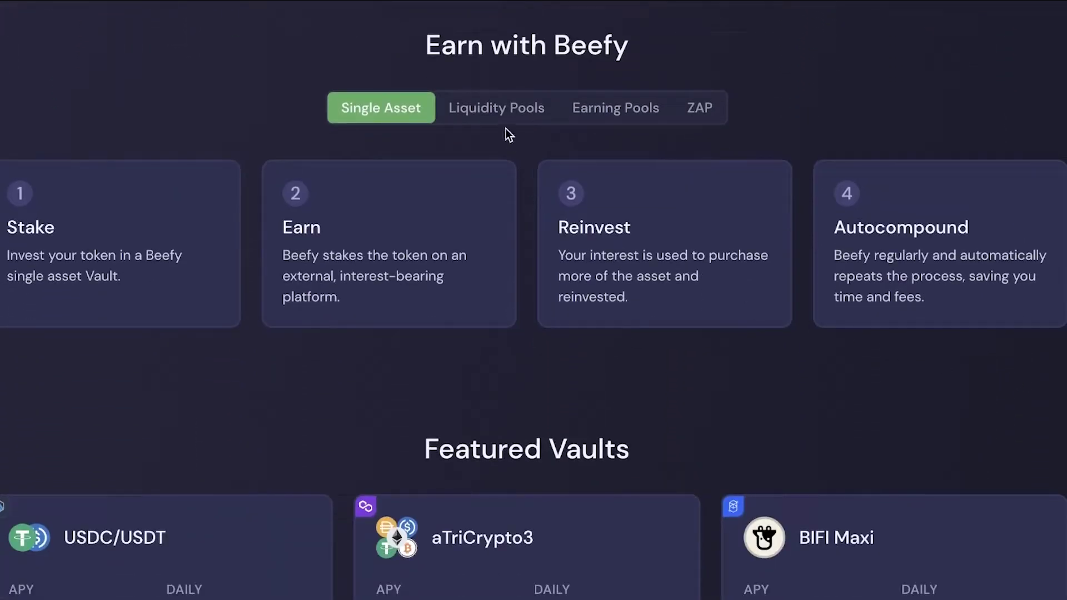
pyautogui.click(493, 111)
pyautogui.click(407, 107)
pyautogui.click(497, 108)
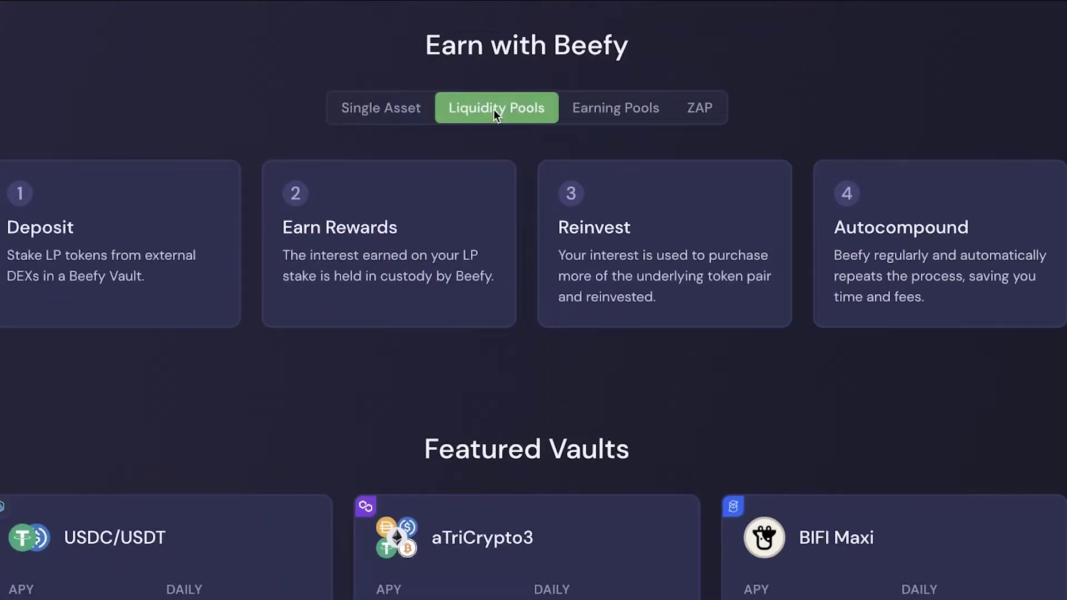
pyautogui.click(603, 108)
pyautogui.click(699, 110)
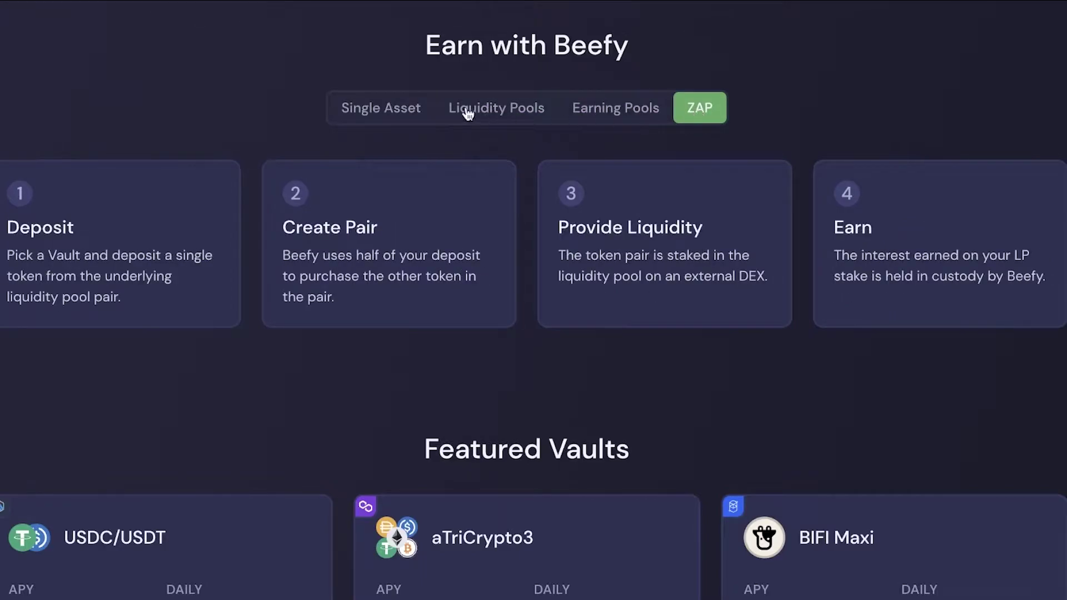
pyautogui.click(426, 108)
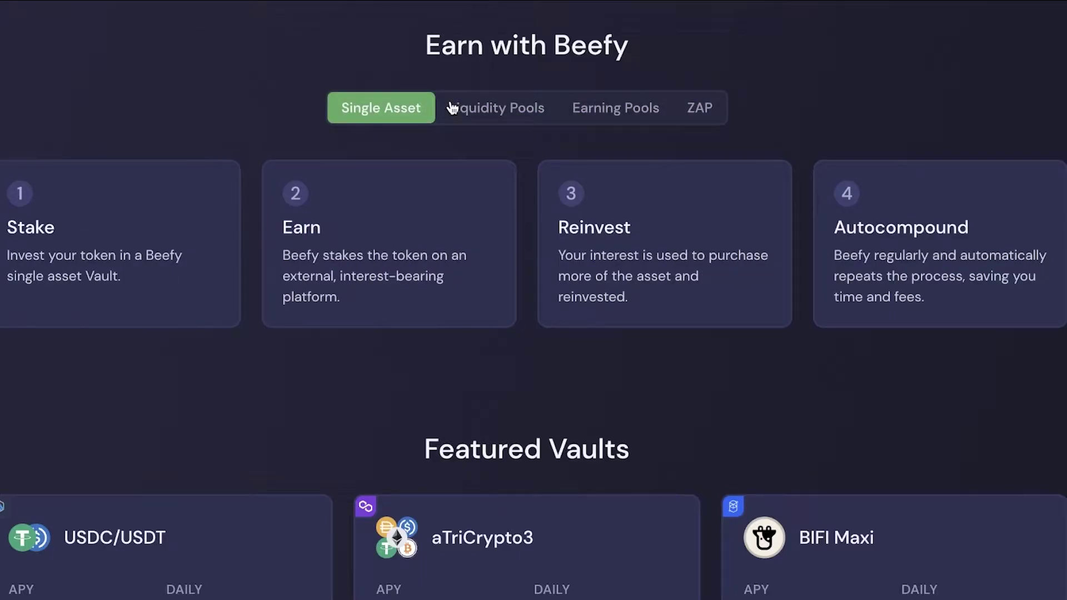
pyautogui.scroll(1, 453, 106)
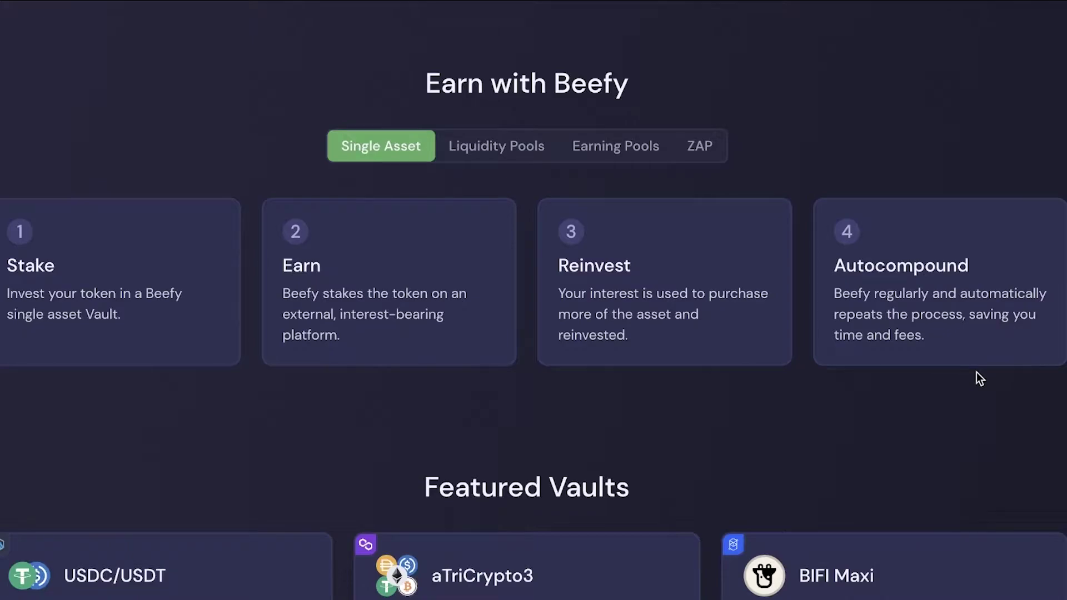
# View the Liquidity Pools steps, then the Earning Pools steps: Stake, Earn, Reinvest, Reward.
pyautogui.click(511, 151)
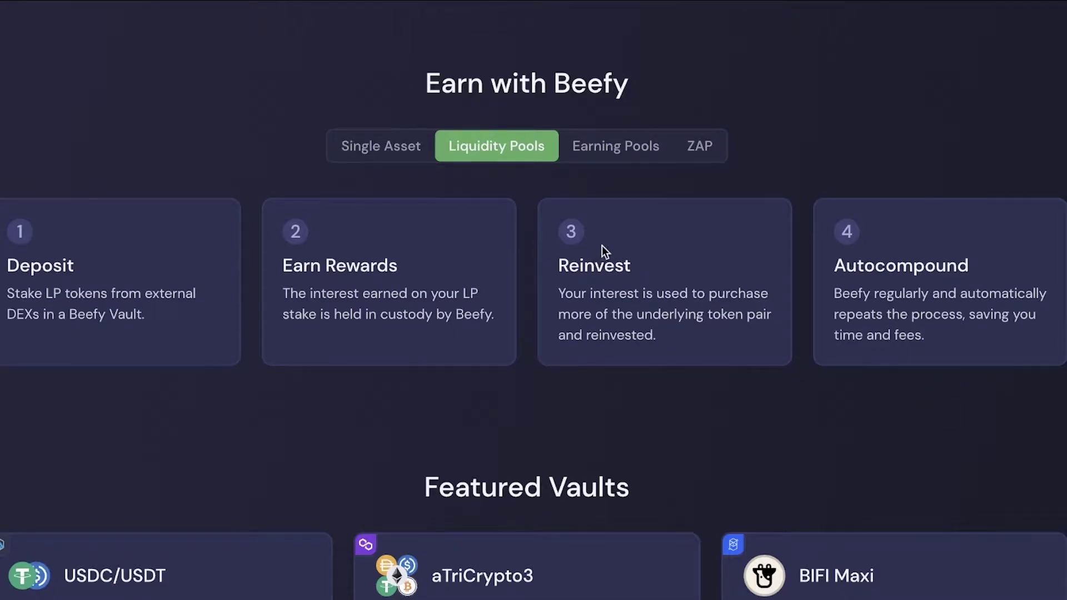
pyautogui.click(605, 157)
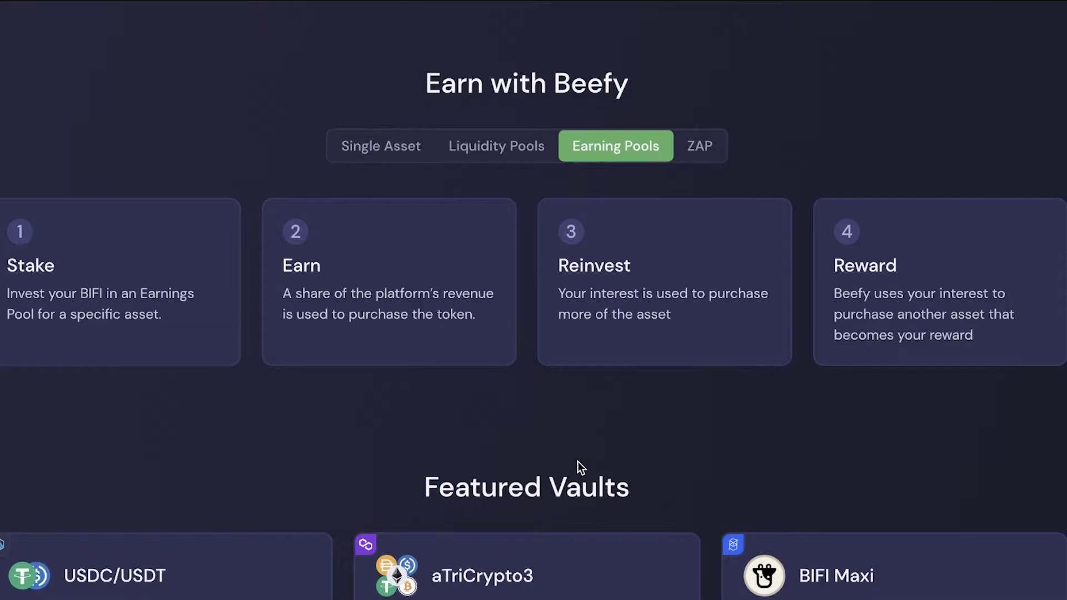
# Show the ZAP steps (Deposit, Create Pair, Provide Liquidity, Earn), then return to the hero.
pyautogui.scroll(-5, 609, 469)
pyautogui.scroll(5, 609, 470)
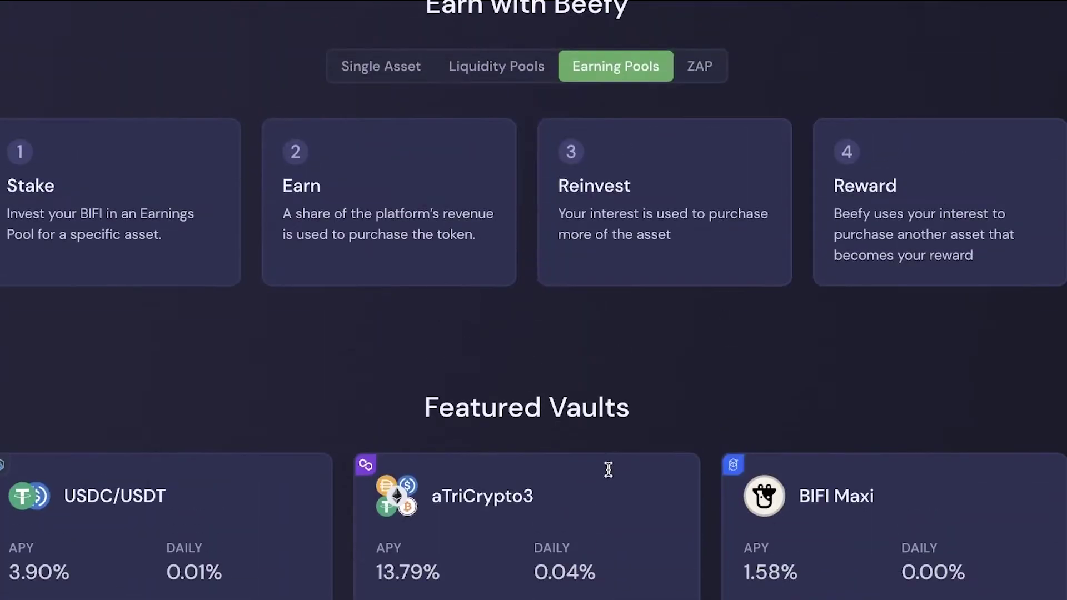
pyautogui.scroll(1, 646, 409)
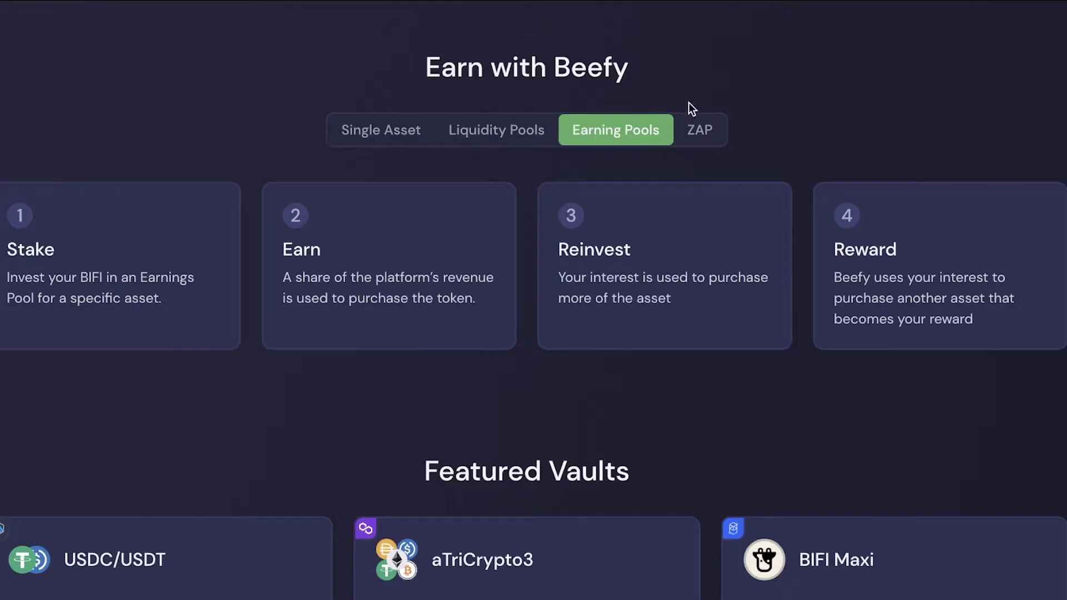
pyautogui.click(712, 133)
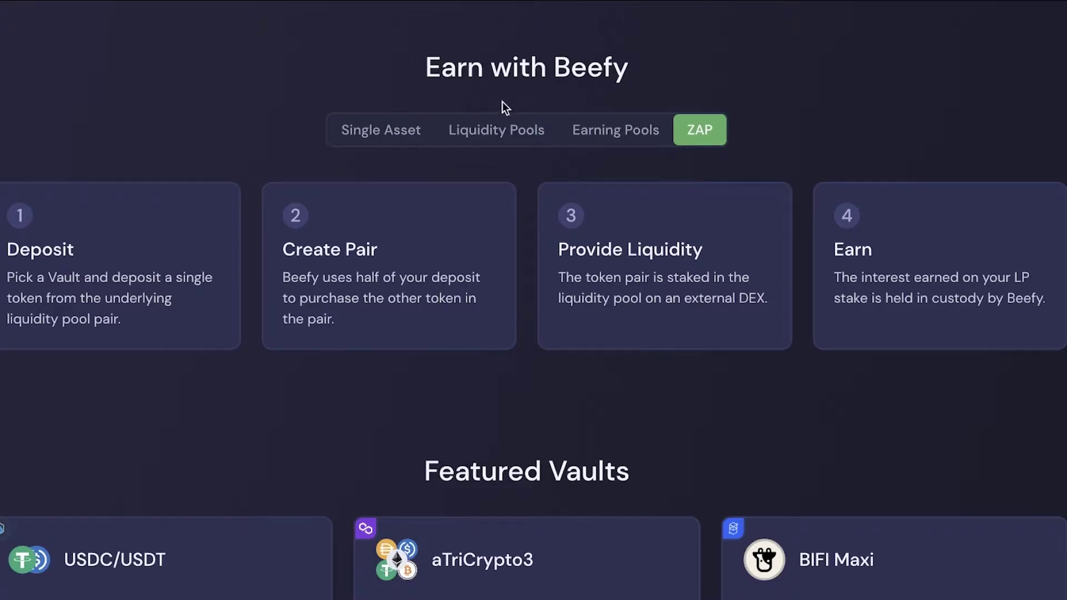
pyautogui.scroll(10, 784, 160)
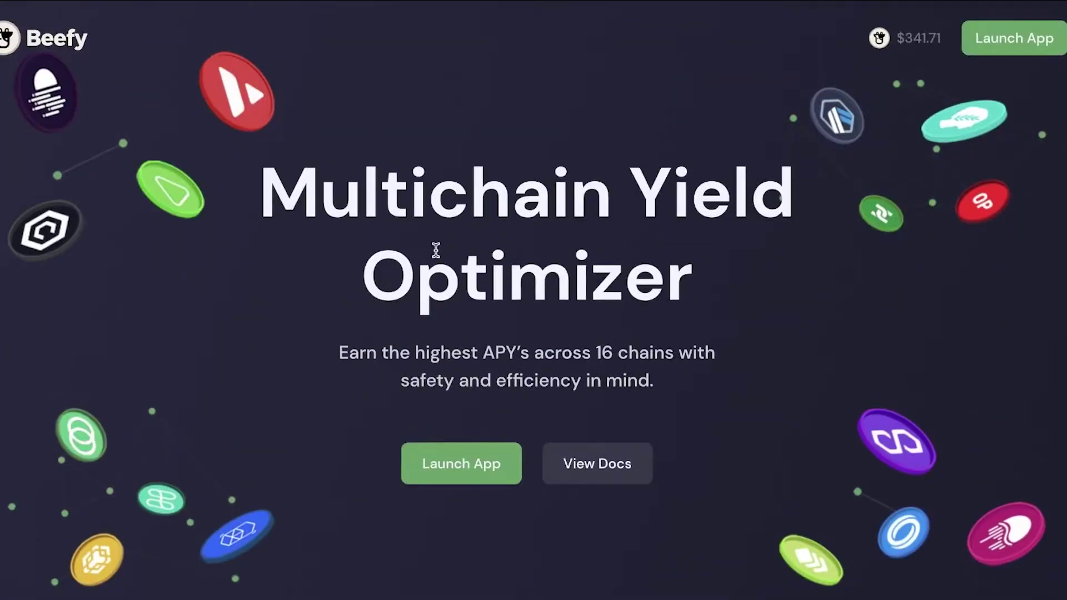
pyautogui.scroll(-12, 436, 306)
pyautogui.scroll(-8, 435, 306)
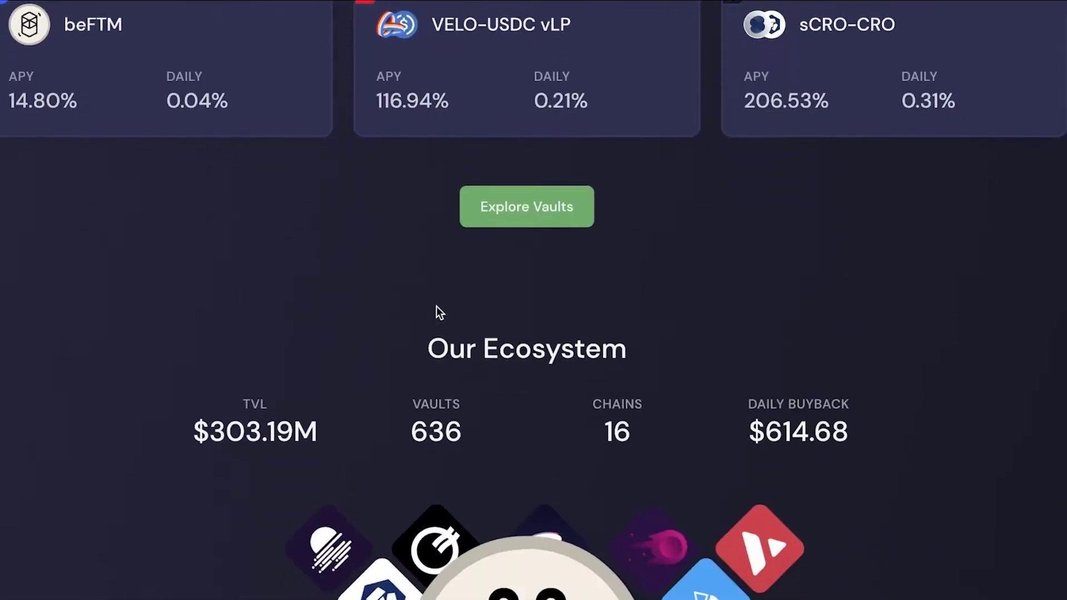
pyautogui.scroll(10, 374, 307)
pyautogui.scroll(-14, 372, 322)
pyautogui.scroll(-10, 371, 319)
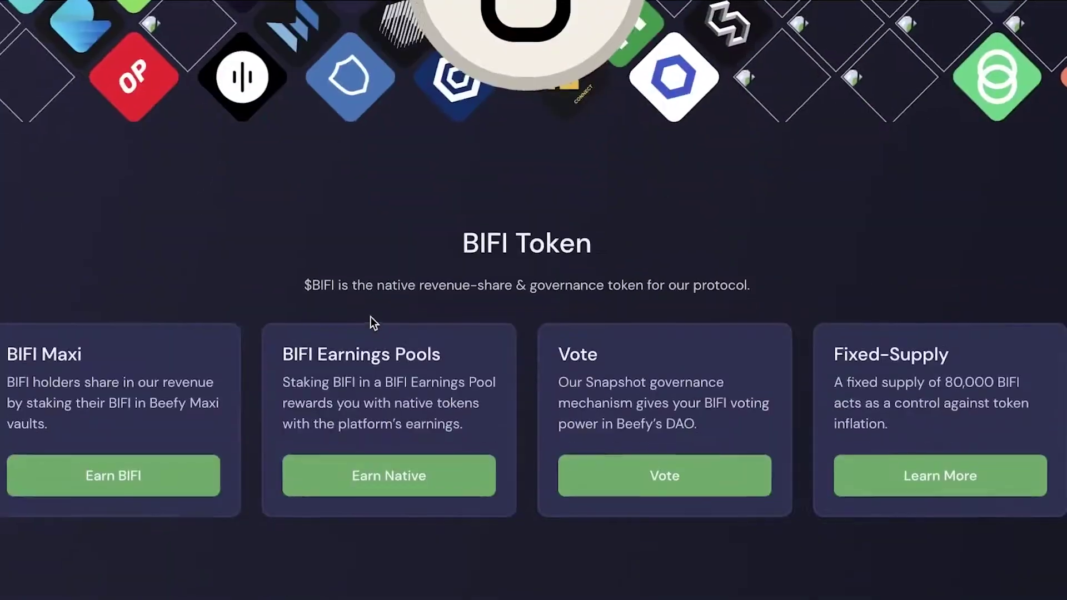
pyautogui.scroll(-7, 250, 269)
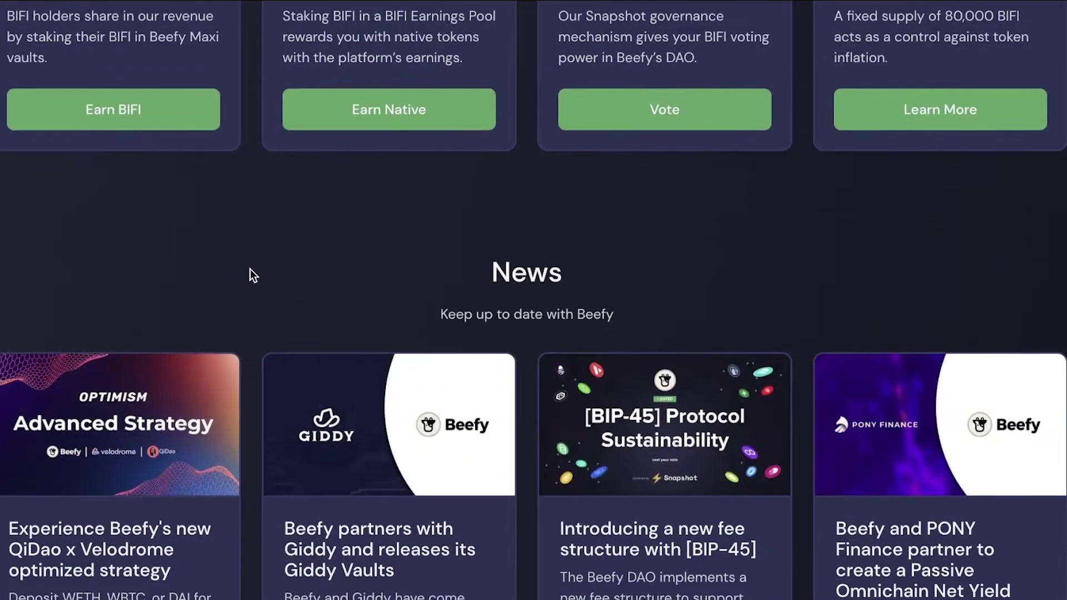
pyautogui.scroll(9, 250, 269)
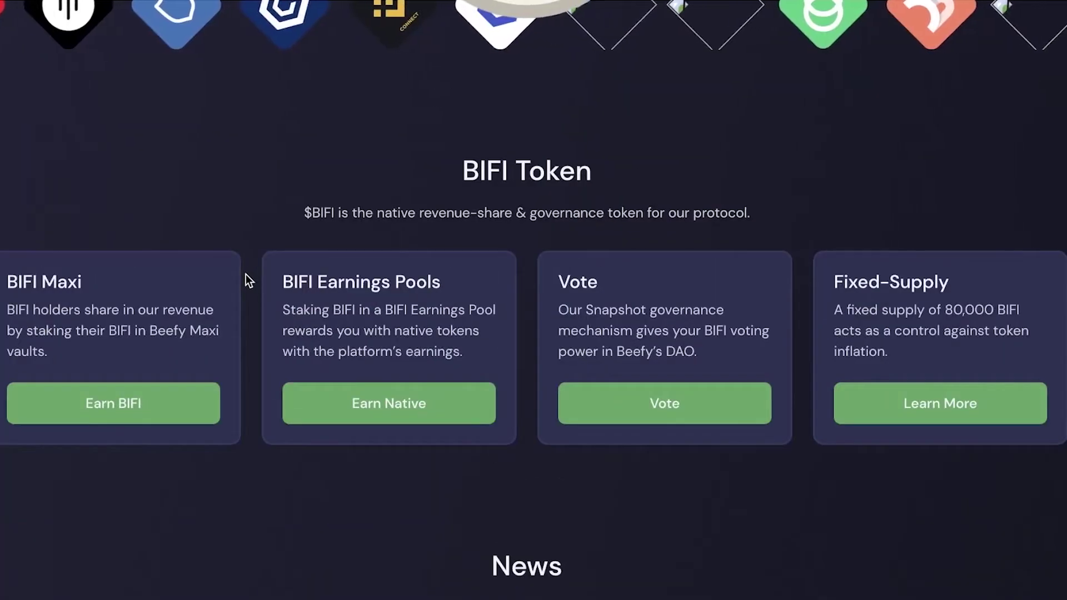
pyautogui.scroll(20, 244, 275)
pyautogui.scroll(1, 245, 282)
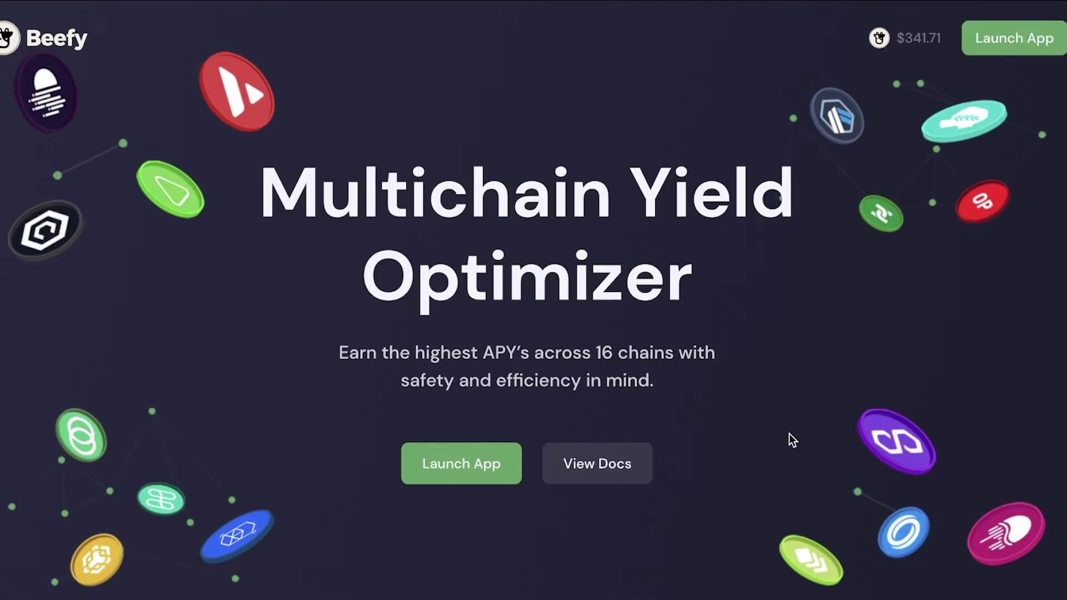
# Open the vaults app, approve the wallet connection in MetaMask, then disconnect it.
pyautogui.click(463, 470)
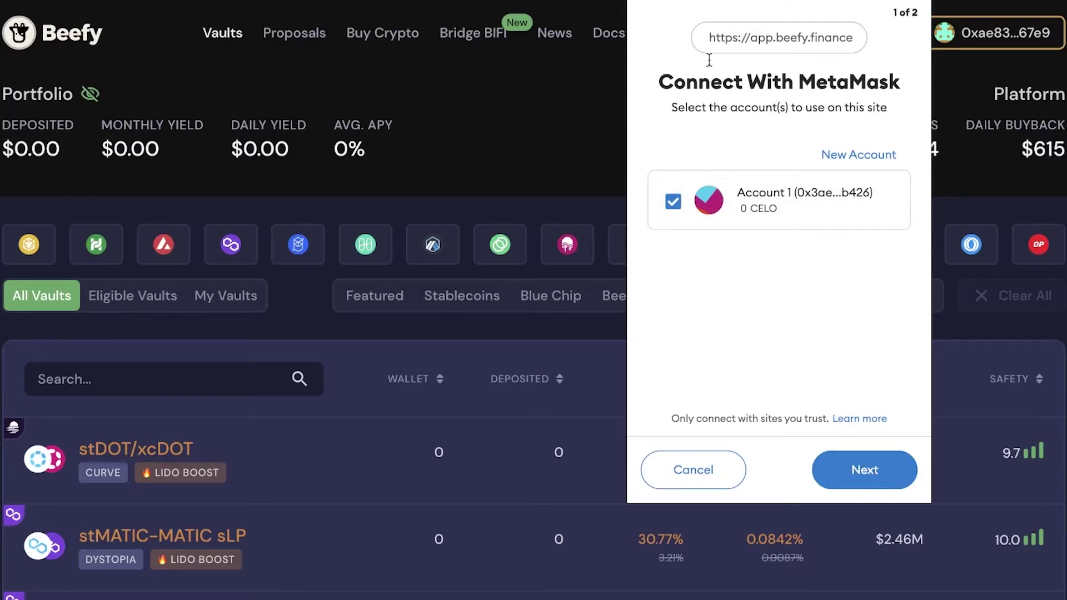
pyautogui.click(884, 470)
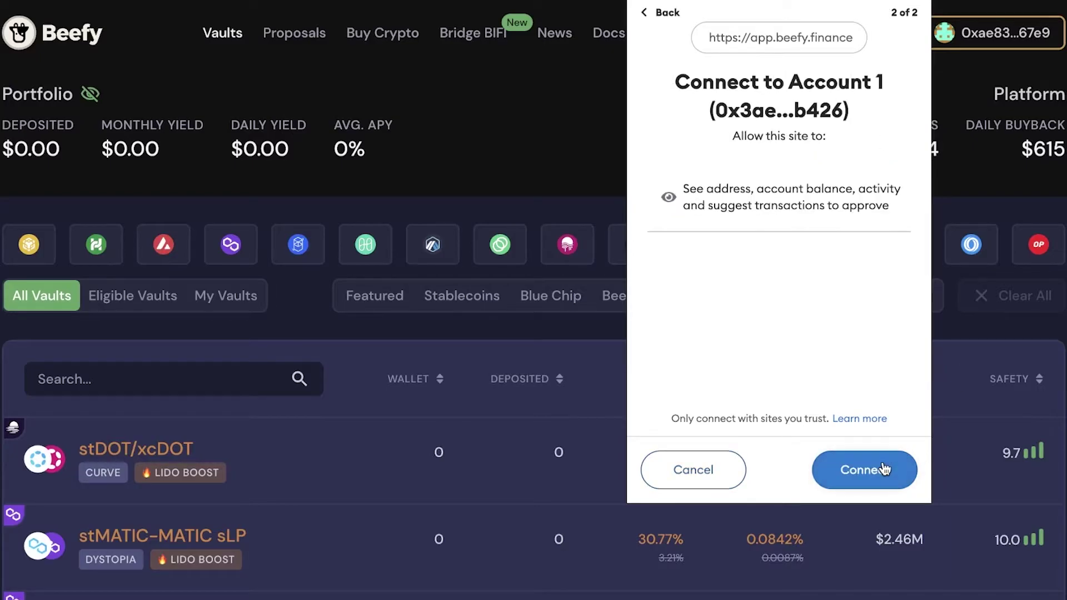
pyautogui.click(834, 476)
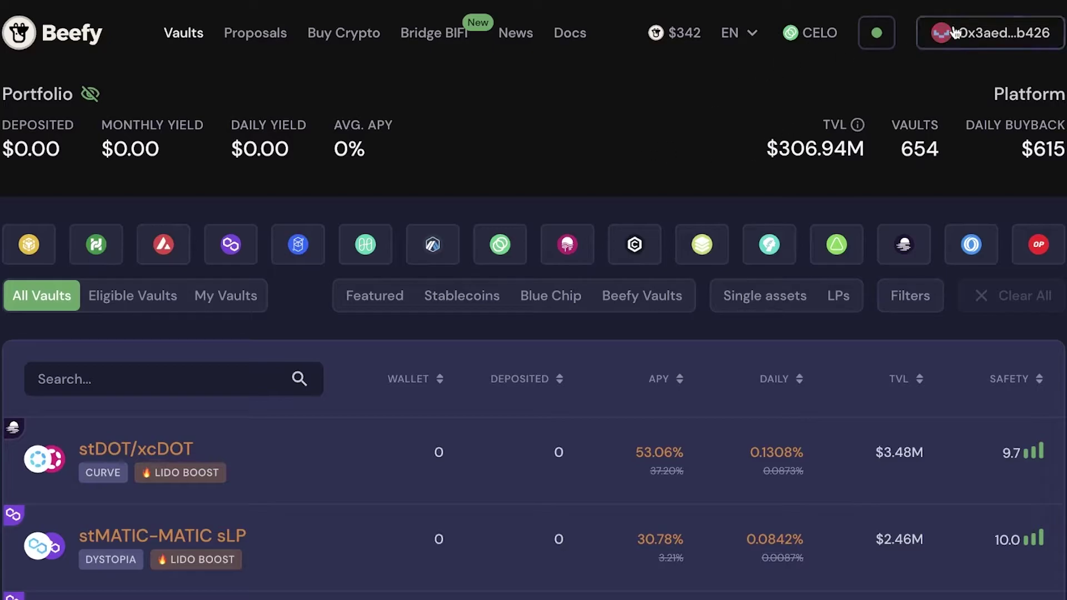
pyautogui.click(984, 33)
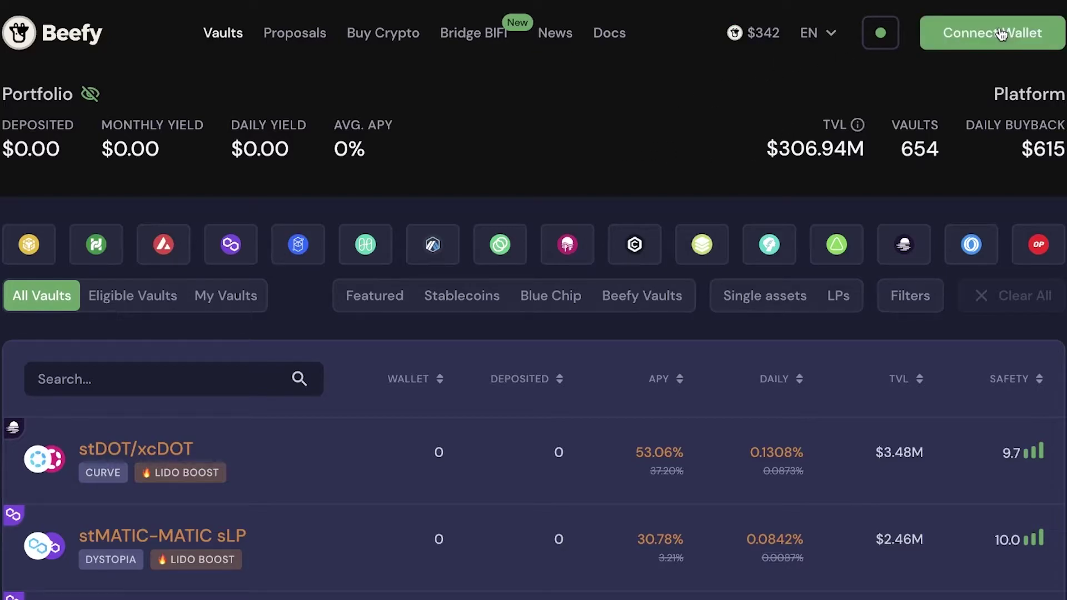
# Reconnect with MetaMask and dismiss the Connection Successful message.
pyautogui.click(944, 35)
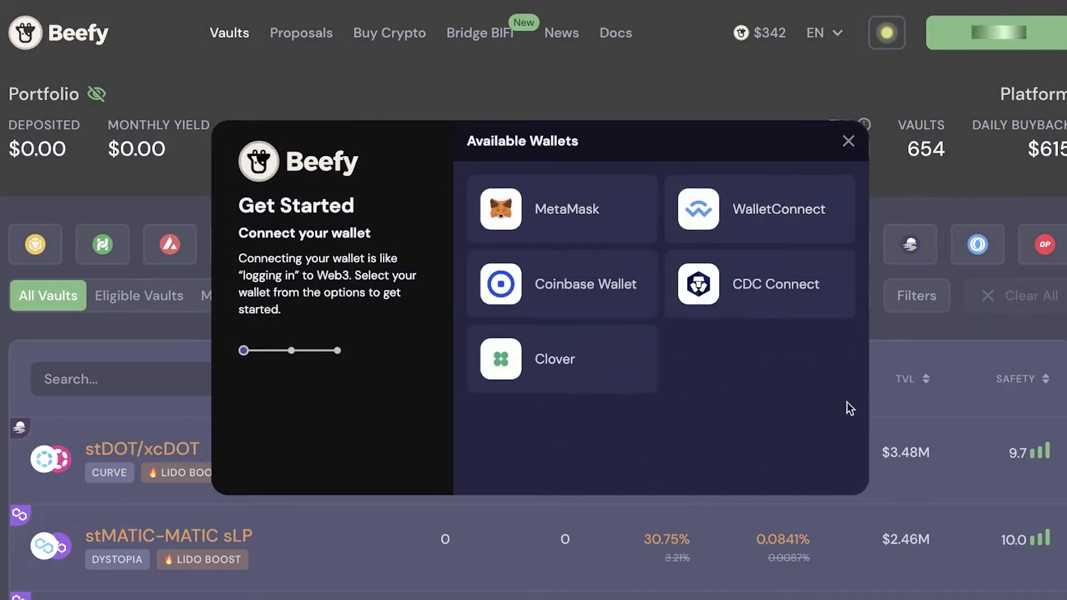
pyautogui.click(595, 227)
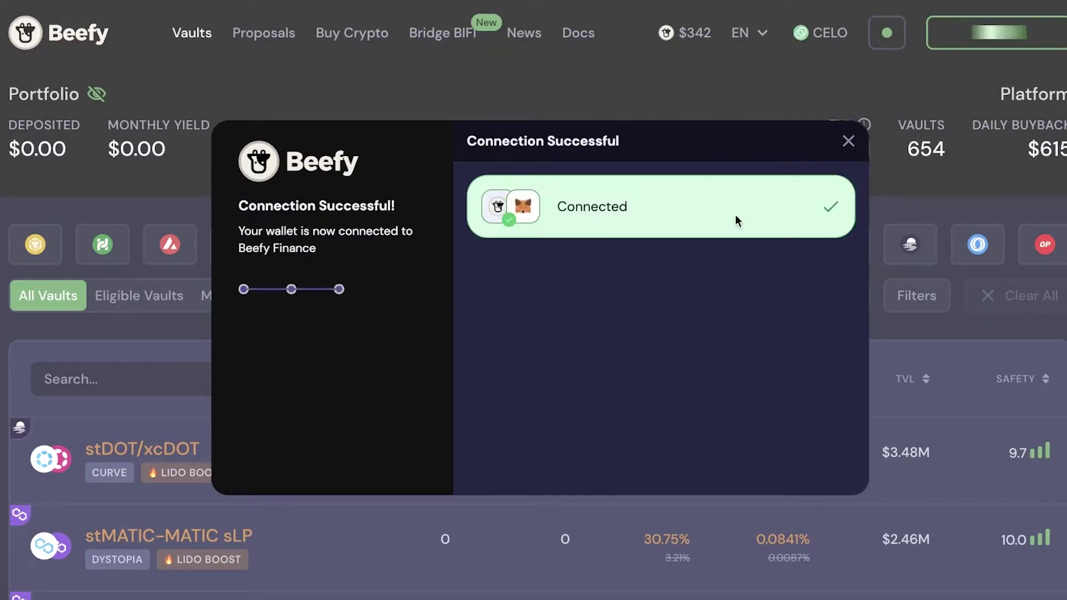
pyautogui.click(848, 141)
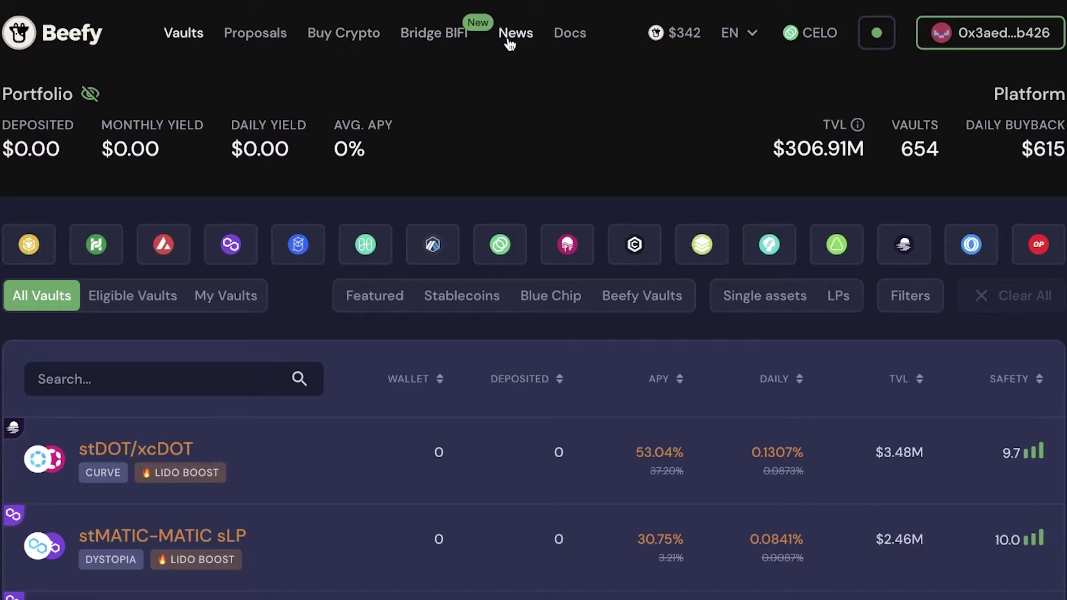
pyautogui.scroll(-1, 545, 169)
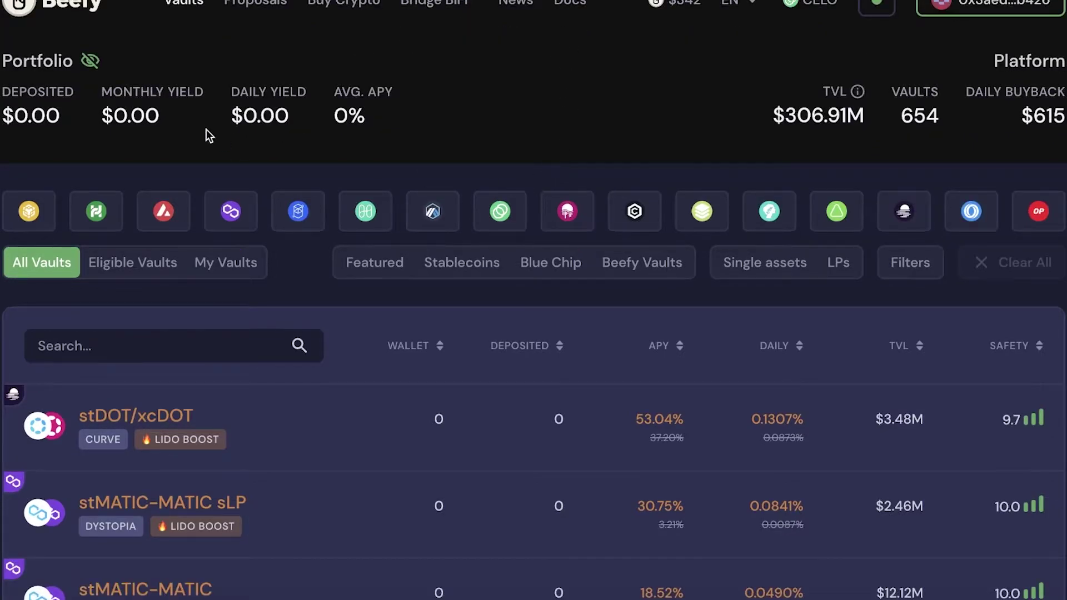
pyautogui.scroll(1, 200, 122)
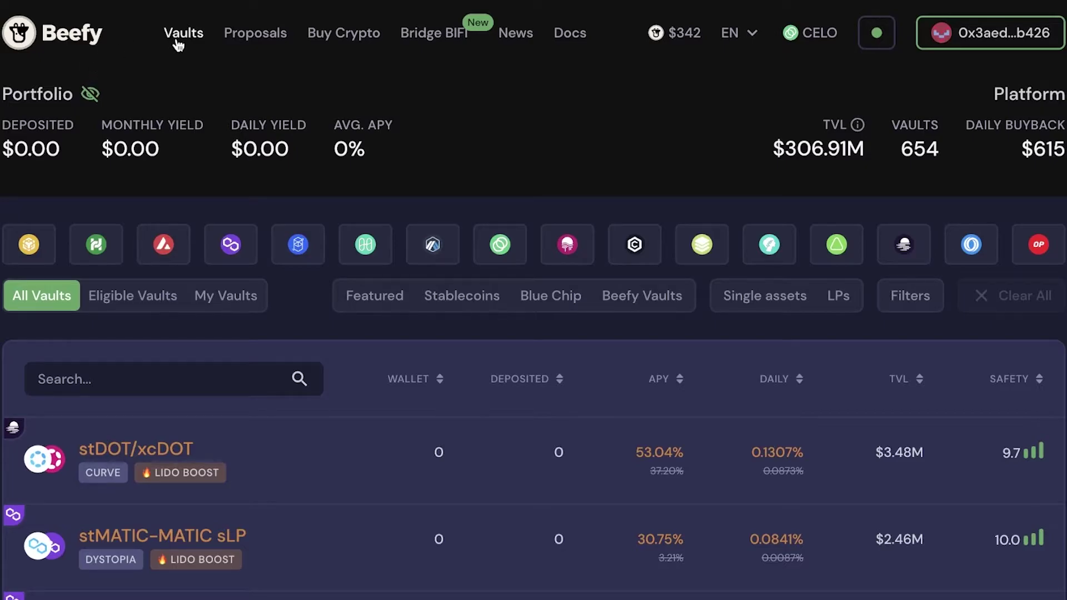
pyautogui.scroll(-2, 303, 78)
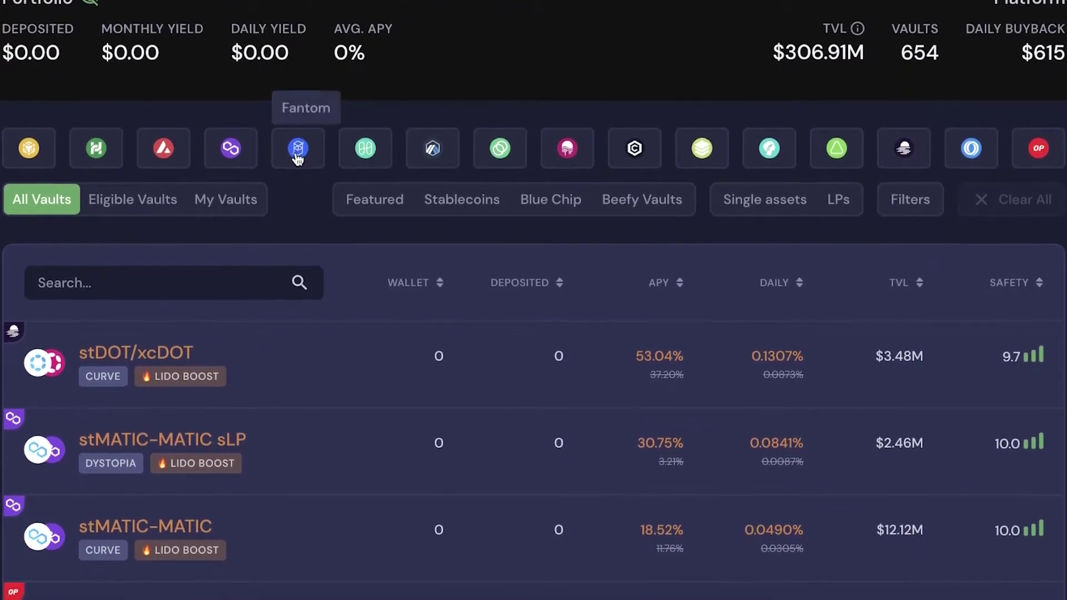
pyautogui.scroll(-4, 298, 159)
pyautogui.scroll(-2, 295, 164)
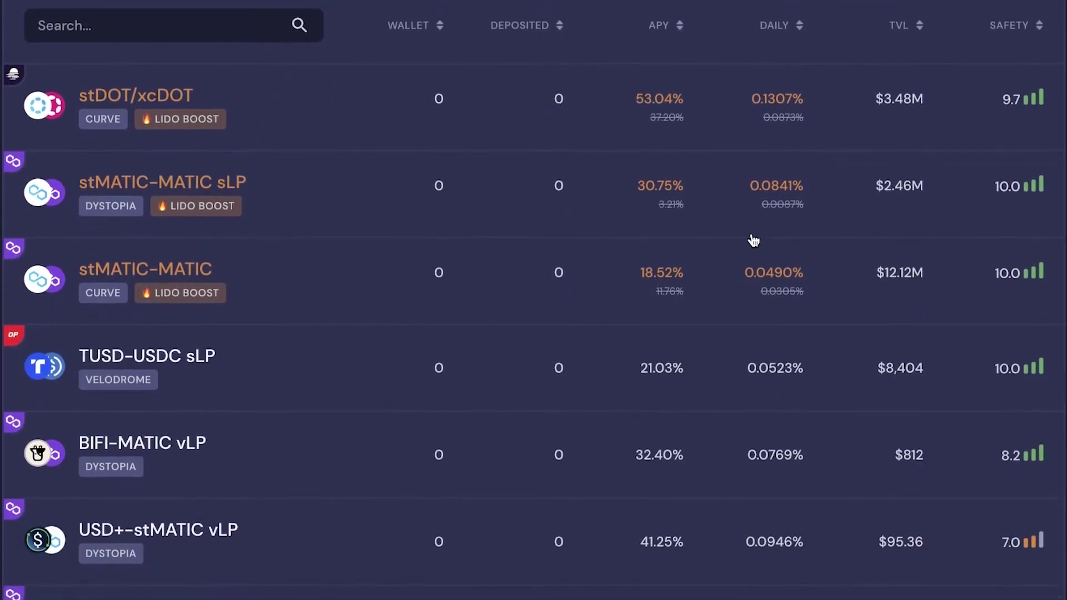
pyautogui.scroll(4, 303, 206)
pyautogui.scroll(3, 293, 199)
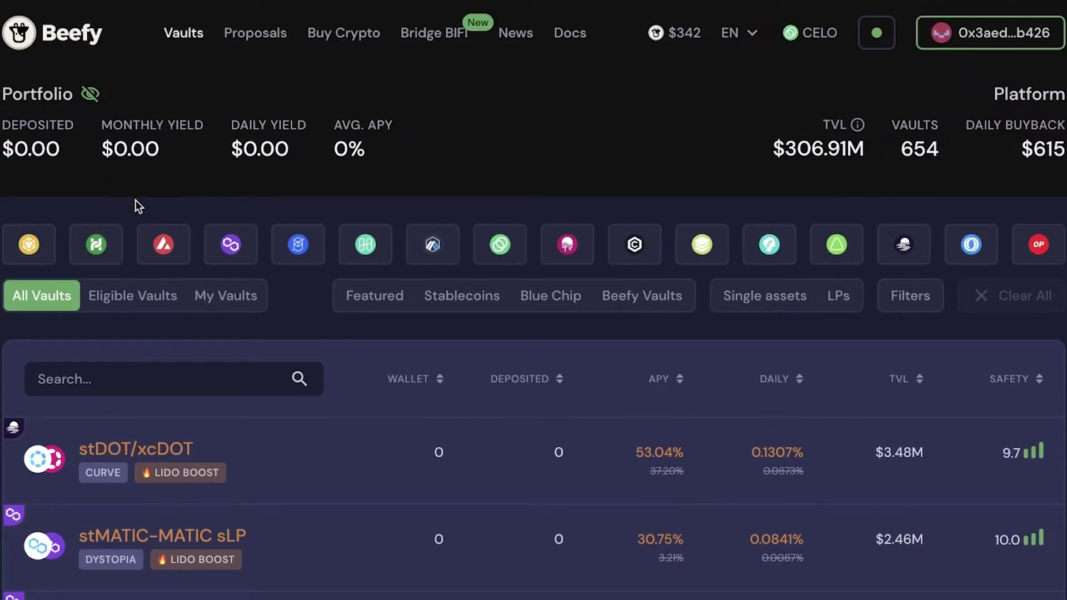
pyautogui.click(144, 295)
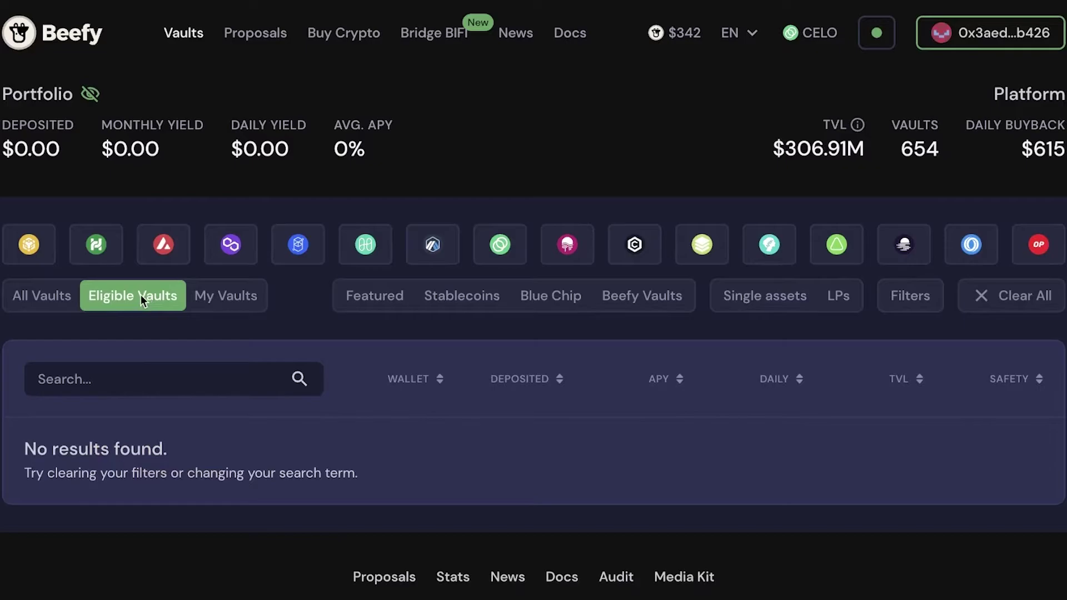
pyautogui.click(35, 307)
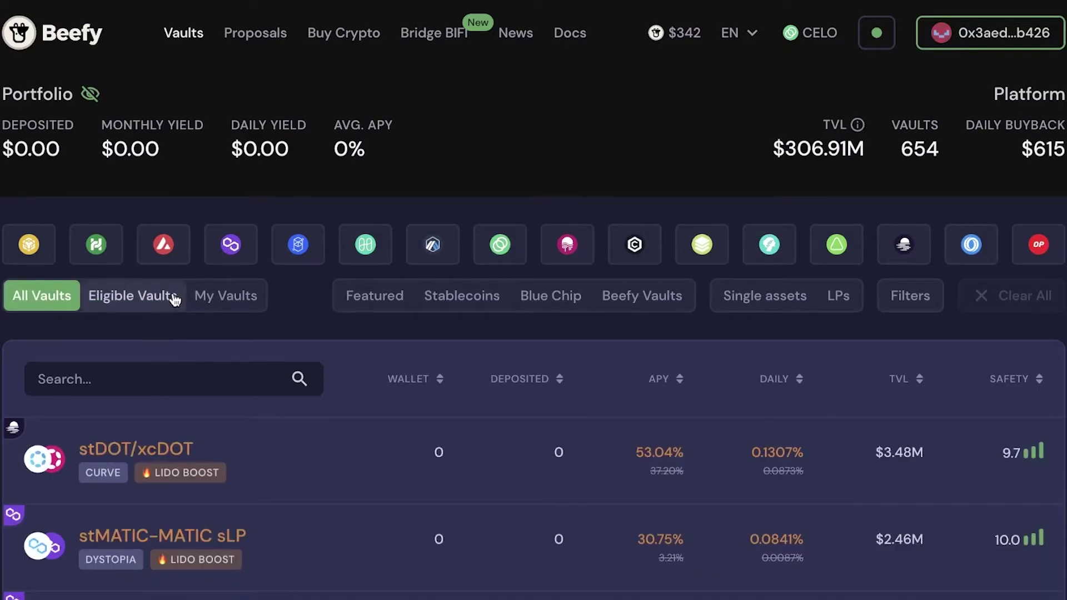
pyautogui.scroll(-3, 171, 298)
pyautogui.click(126, 171)
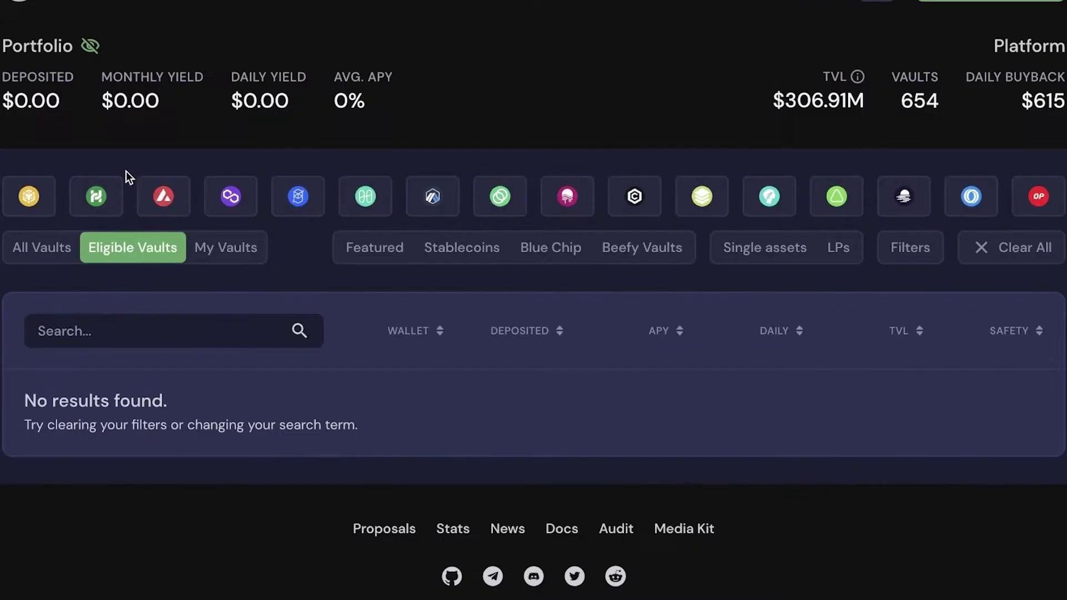
pyautogui.click(71, 251)
pyautogui.scroll(-15, 68, 258)
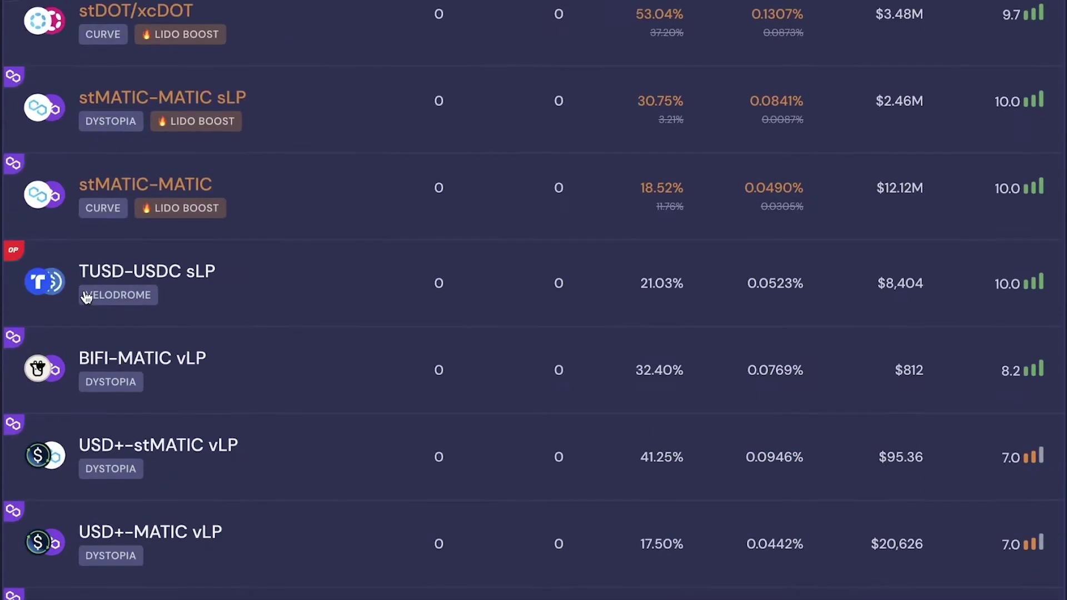
pyautogui.scroll(-20, 86, 299)
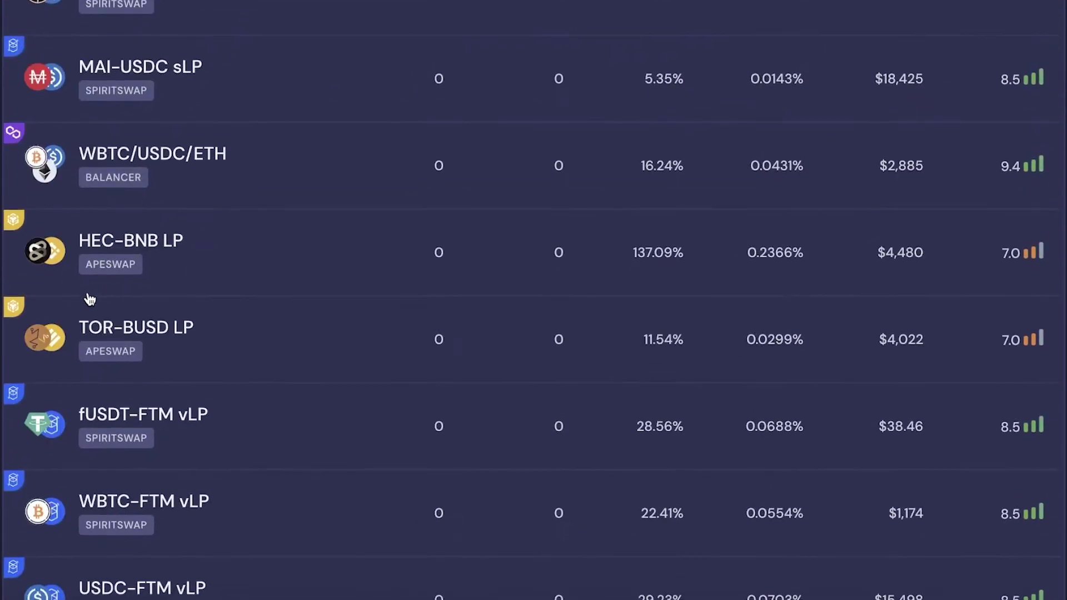
pyautogui.scroll(-20, 307, 304)
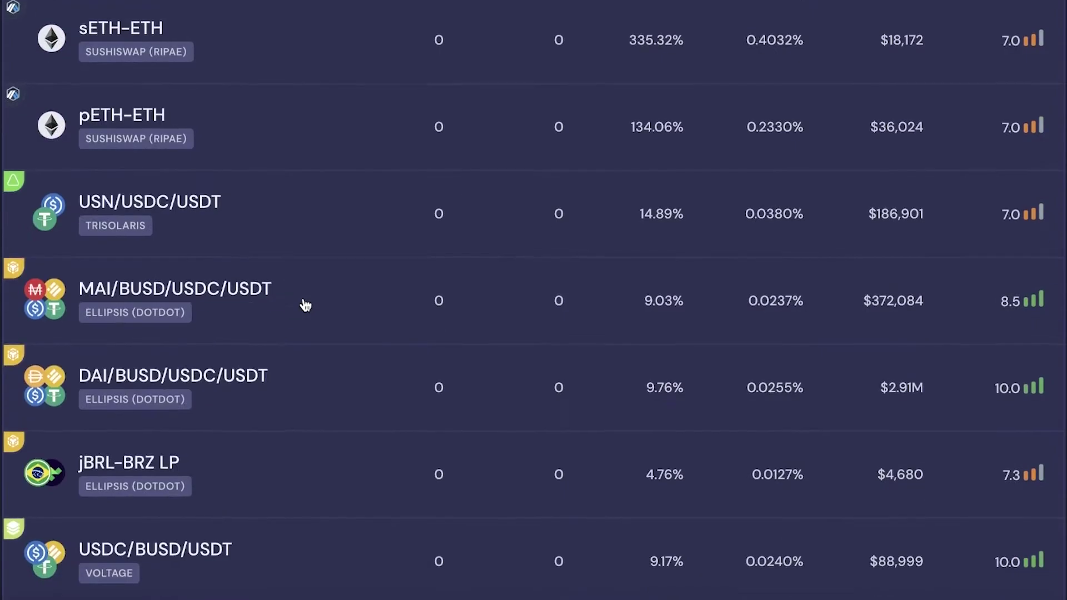
pyautogui.scroll(-20, 306, 303)
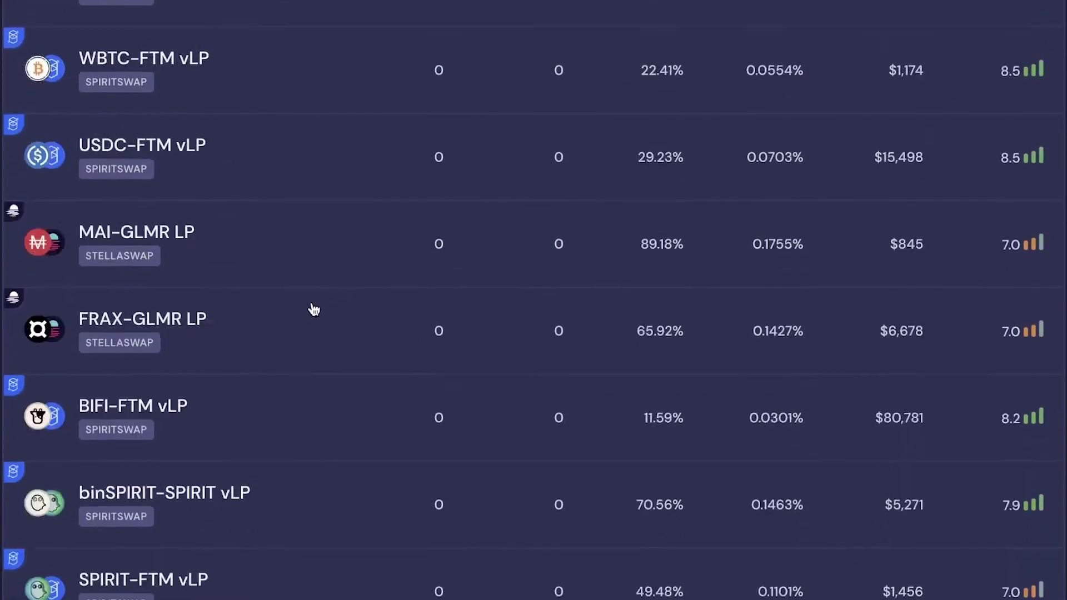
pyautogui.press('Home')
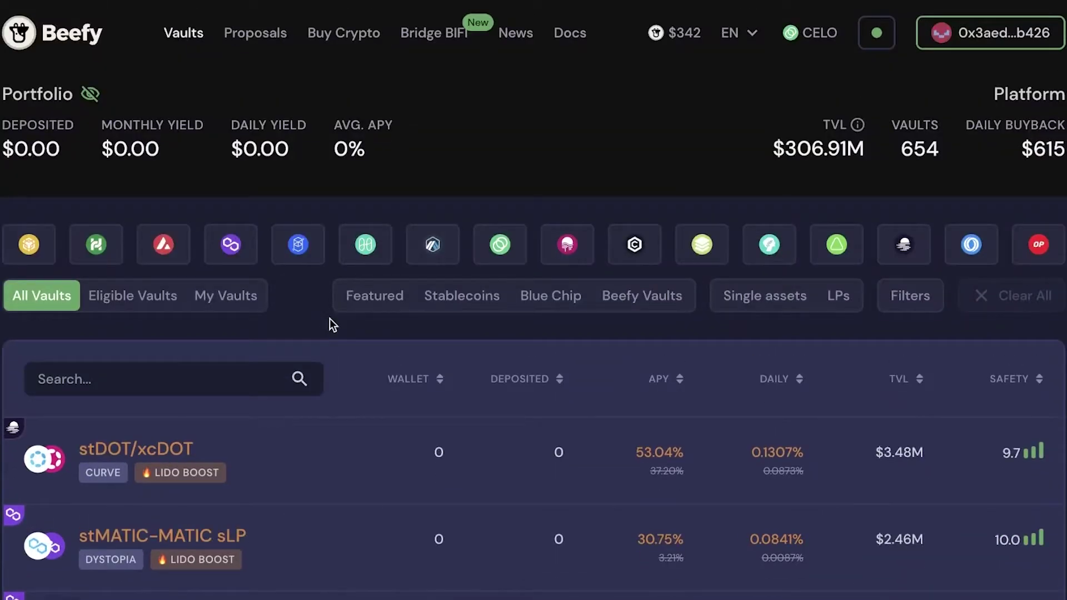
pyautogui.scroll(-1, 556, 331)
pyautogui.scroll(-2, 628, 362)
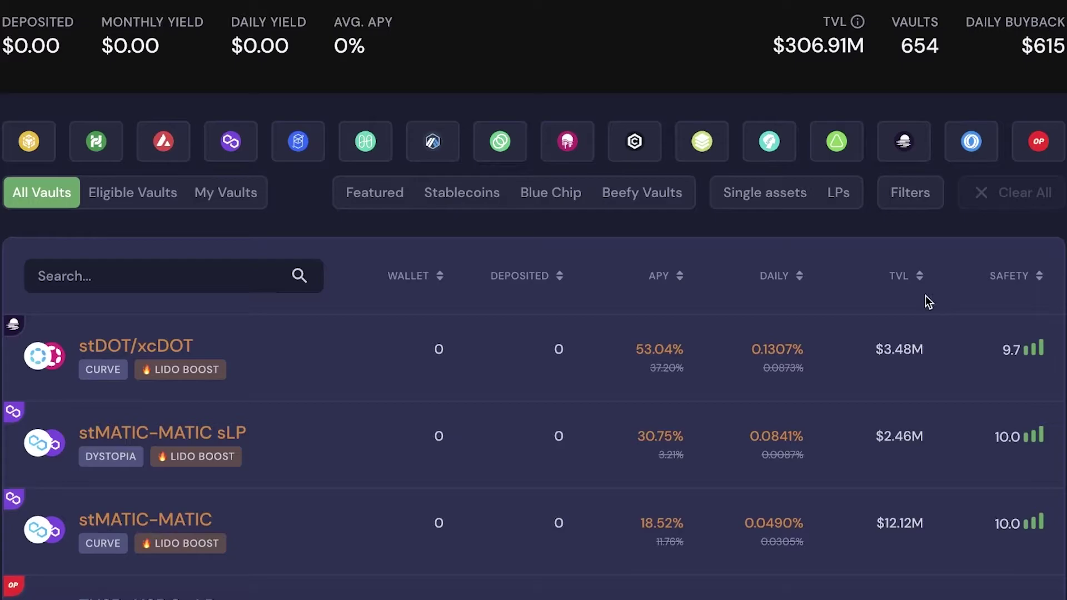
pyautogui.scroll(-10, 1022, 300)
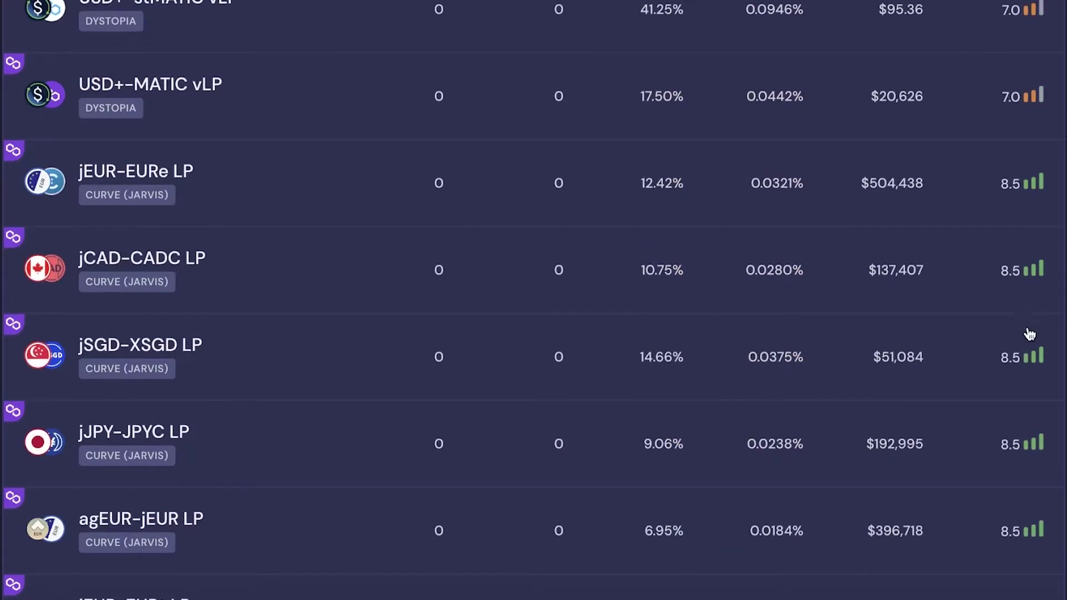
pyautogui.scroll(10, 1029, 333)
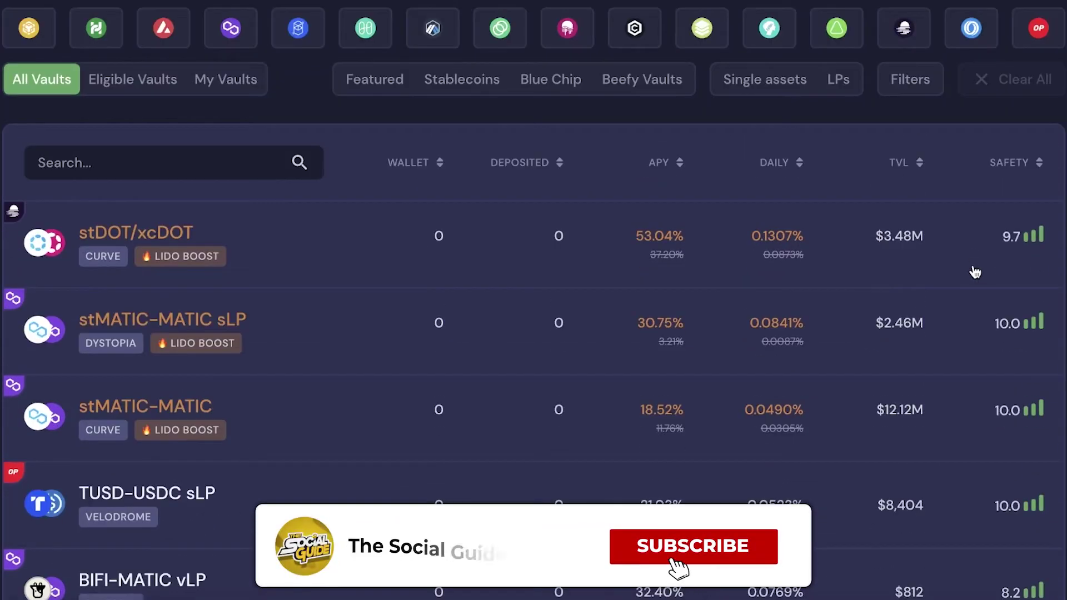
pyautogui.scroll(-2, 975, 272)
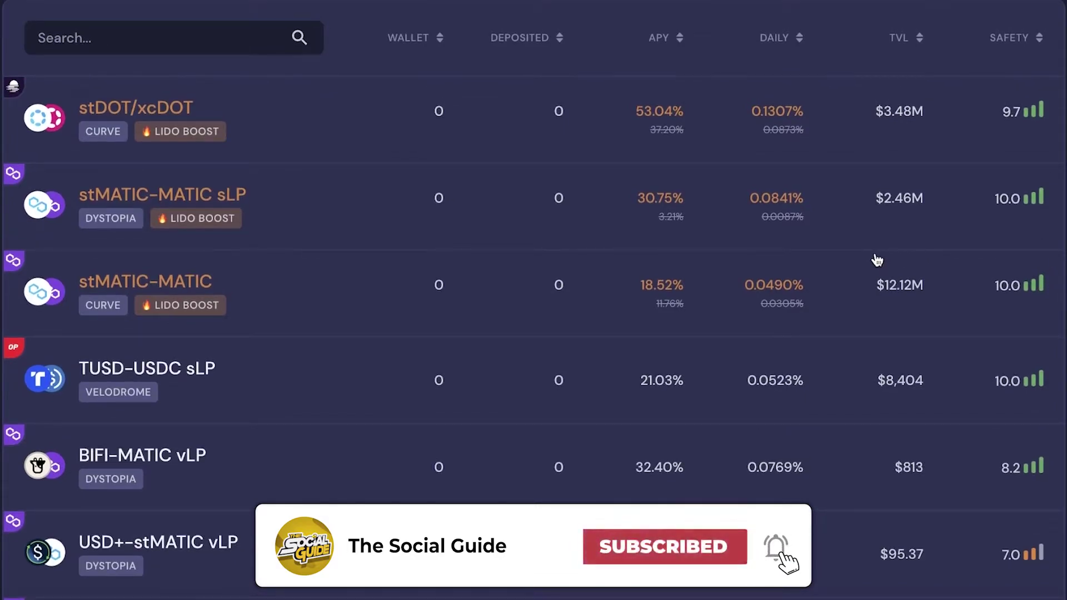
pyautogui.scroll(1, 309, 231)
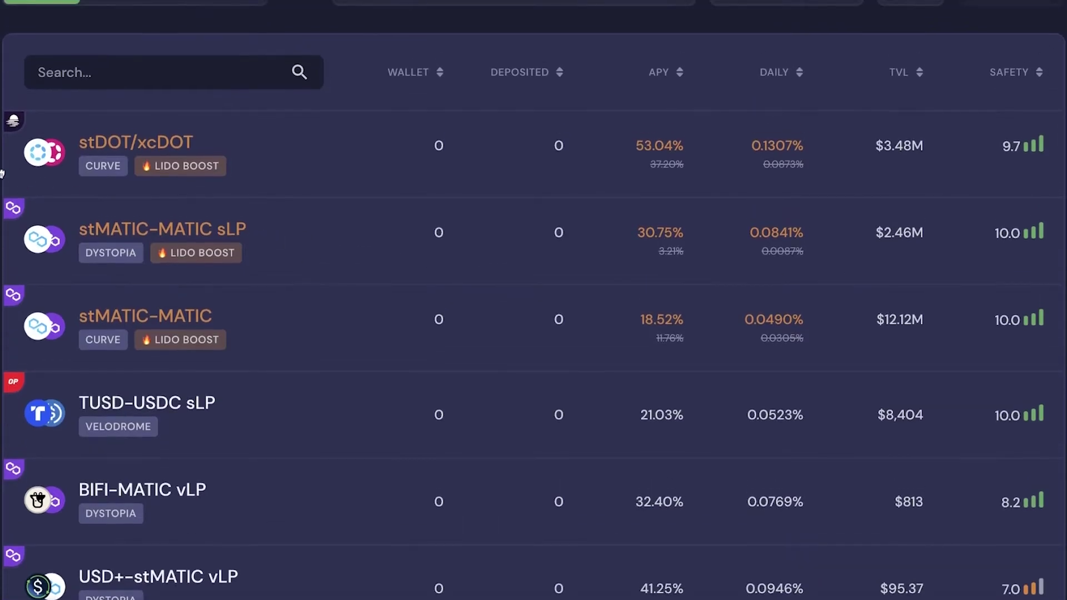
pyautogui.scroll(5, 241, 85)
pyautogui.scroll(1, 212, 139)
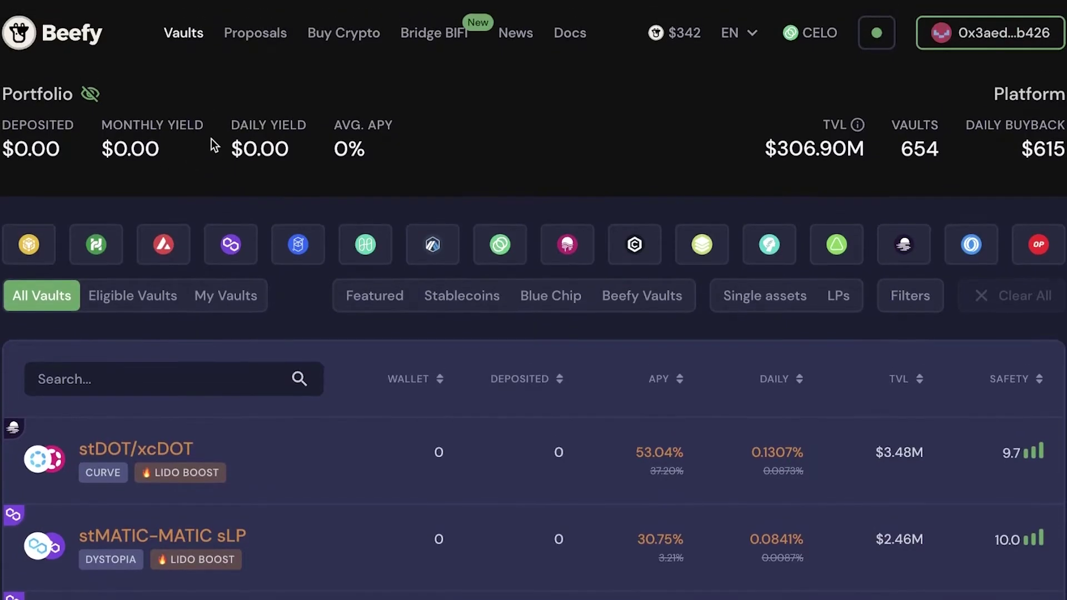
pyautogui.click(247, 34)
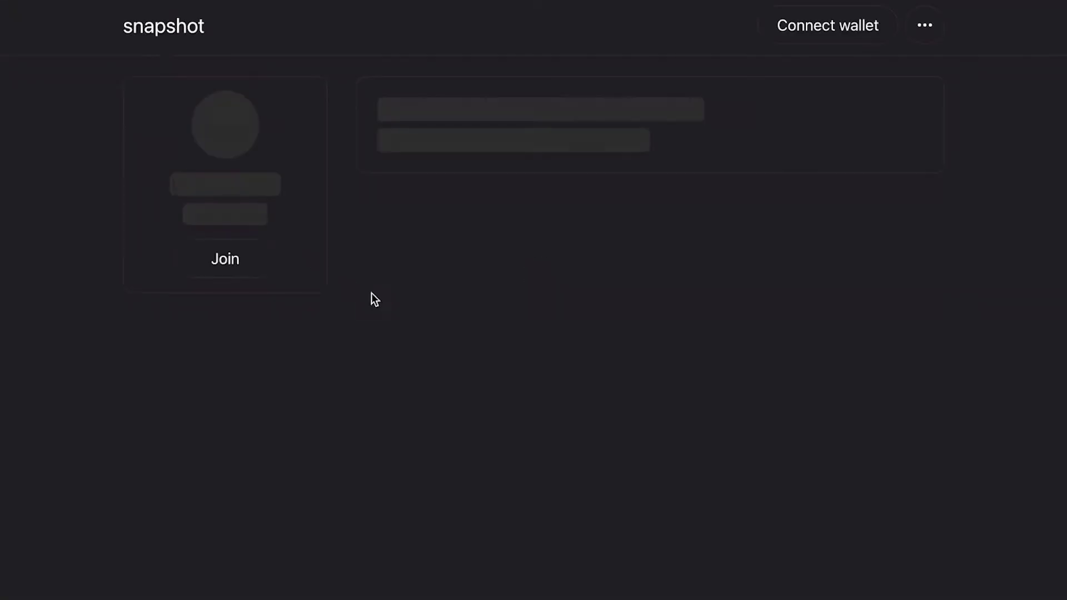
pyautogui.scroll(-3, 512, 269)
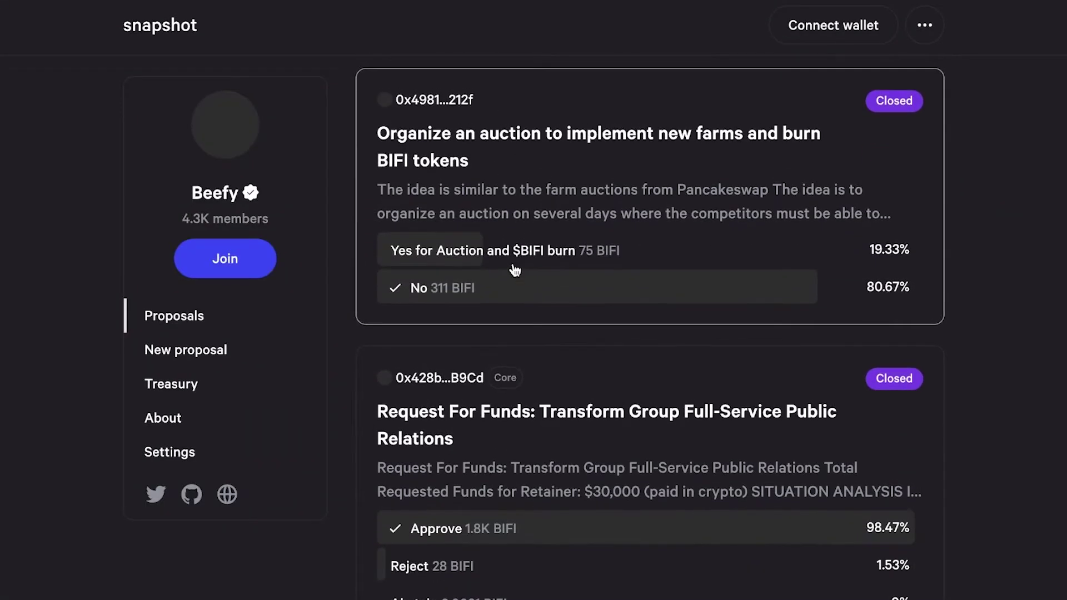
pyautogui.scroll(-3, 991, 359)
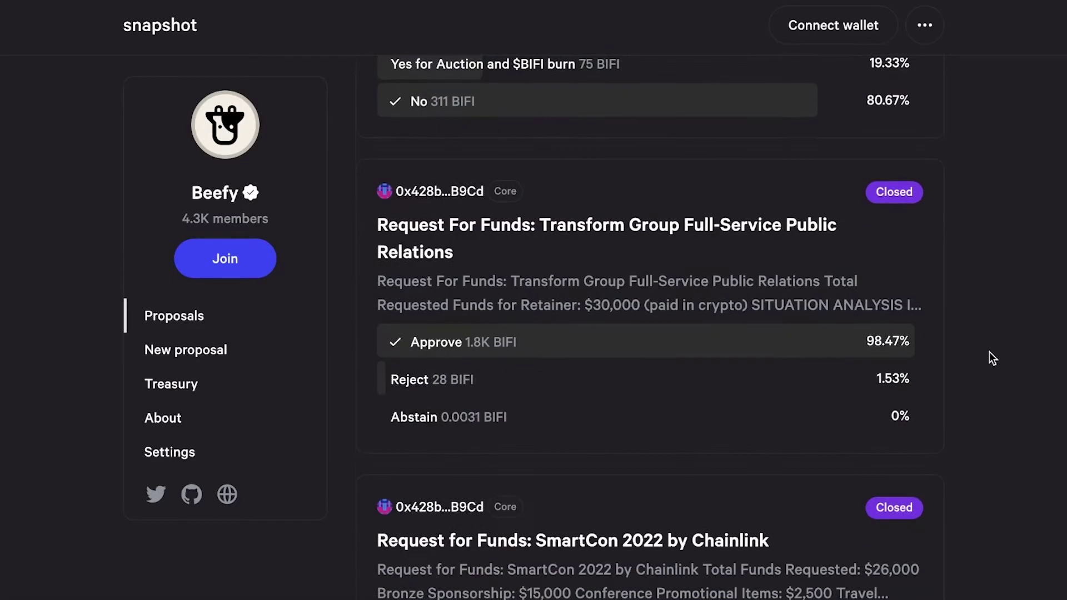
pyautogui.scroll(-1, 984, 361)
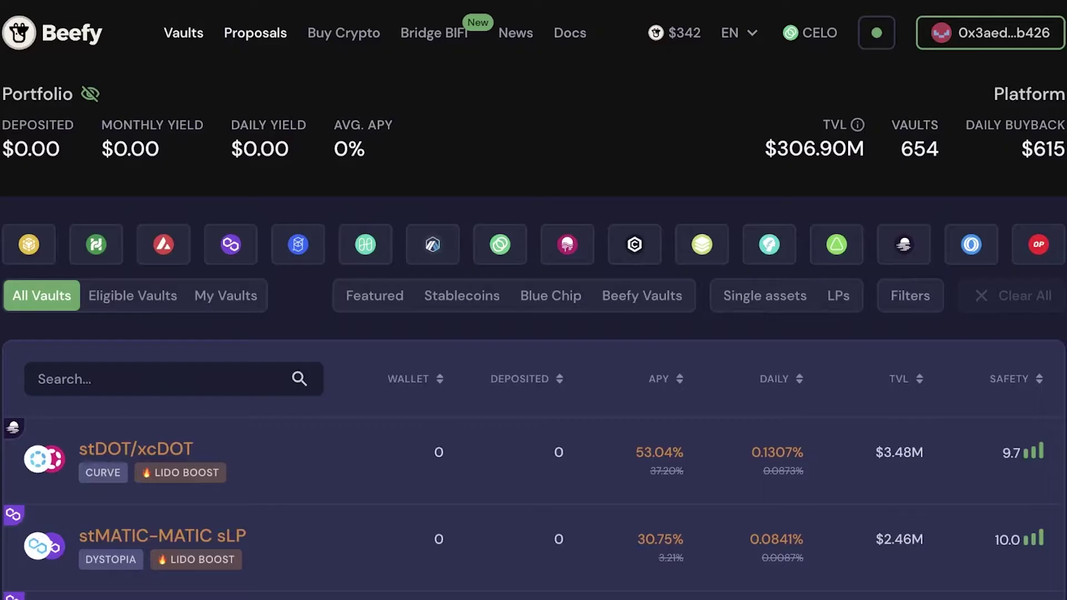